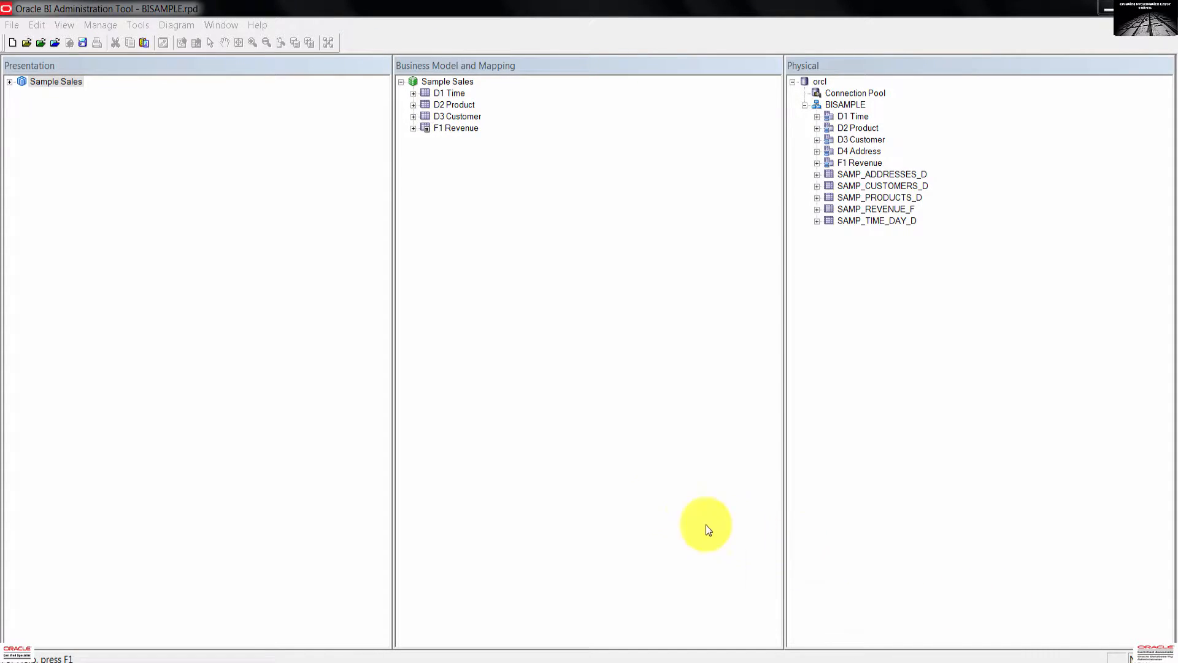
# Create an empty presentation table named 'Customer Regions' under the Sample Sales subject area.
pyautogui.click(296, 369)
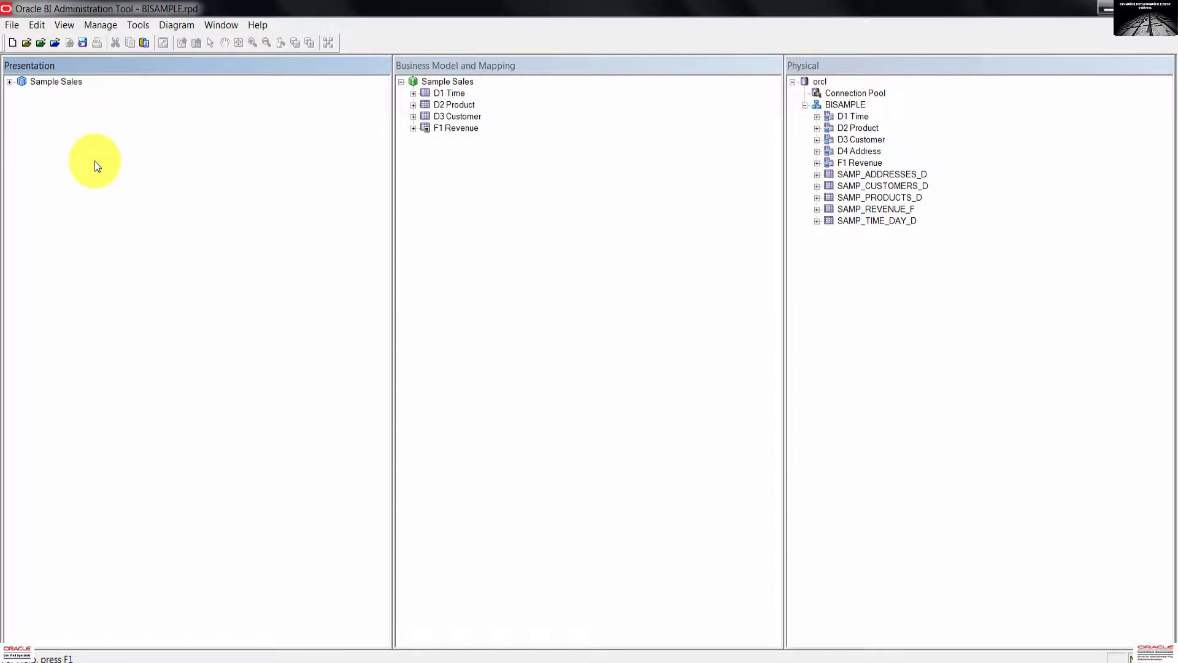
pyautogui.click(56, 80)
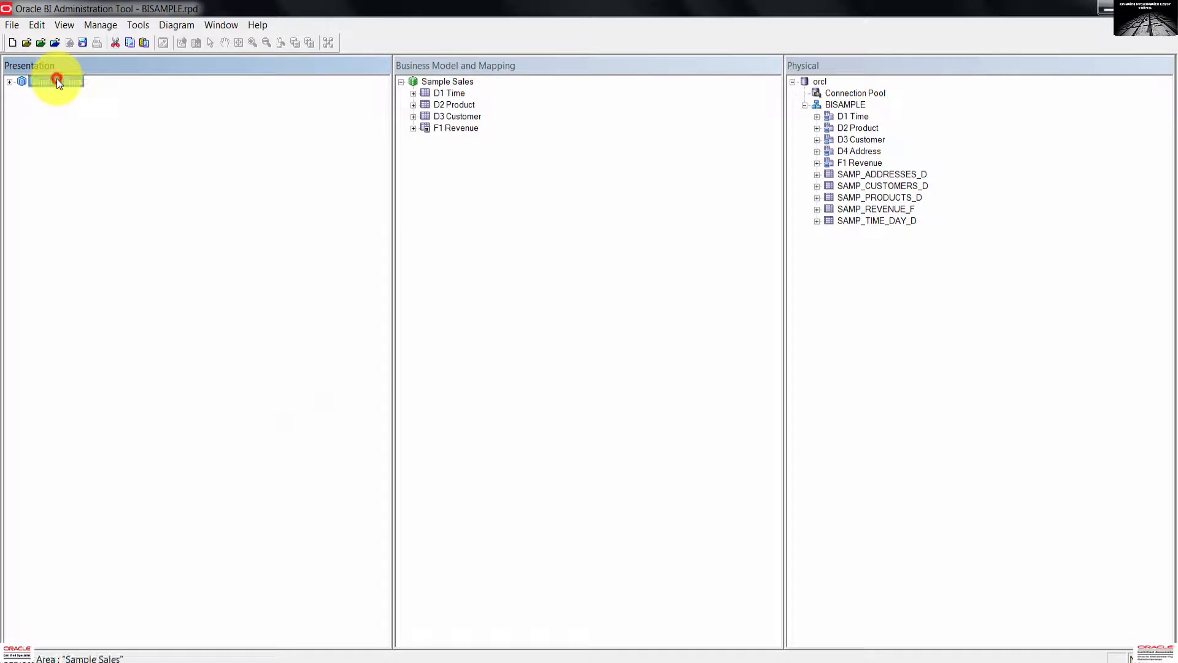
pyautogui.rightClick(56, 81)
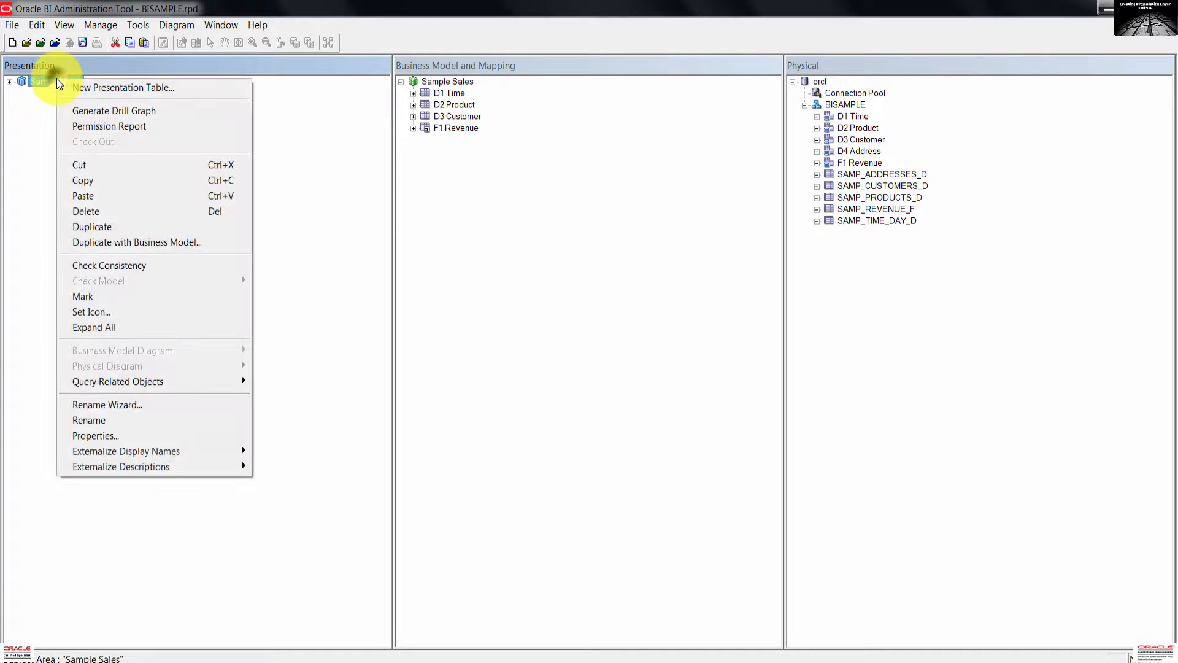
pyautogui.click(166, 90)
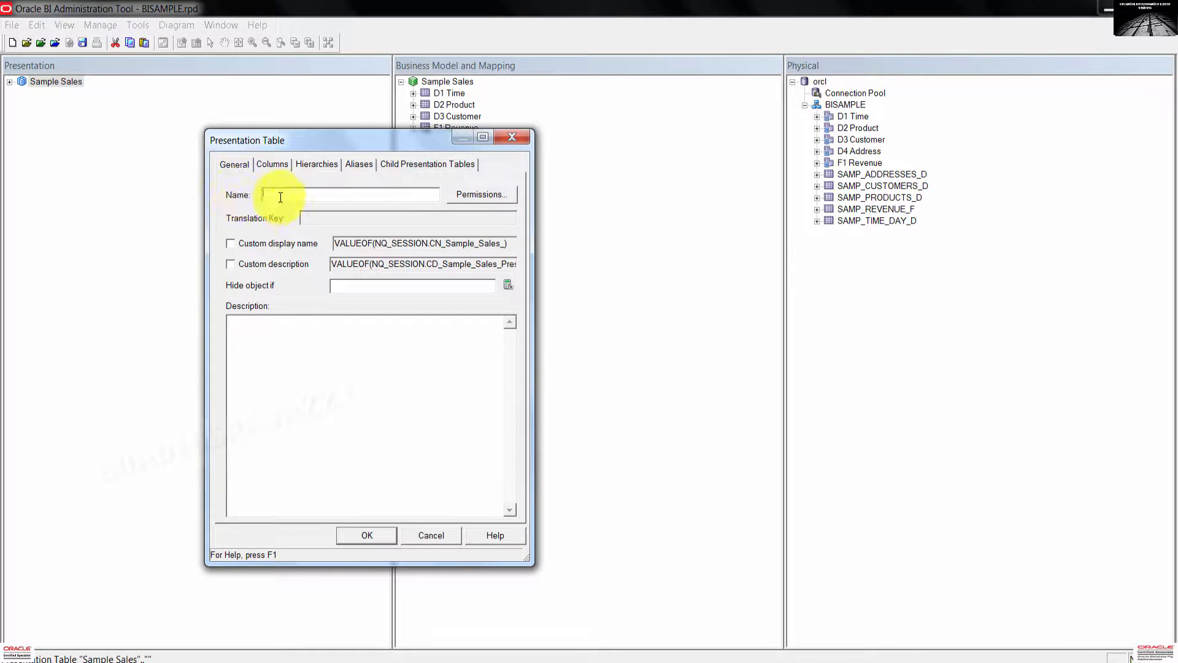
pyautogui.write('Cus')
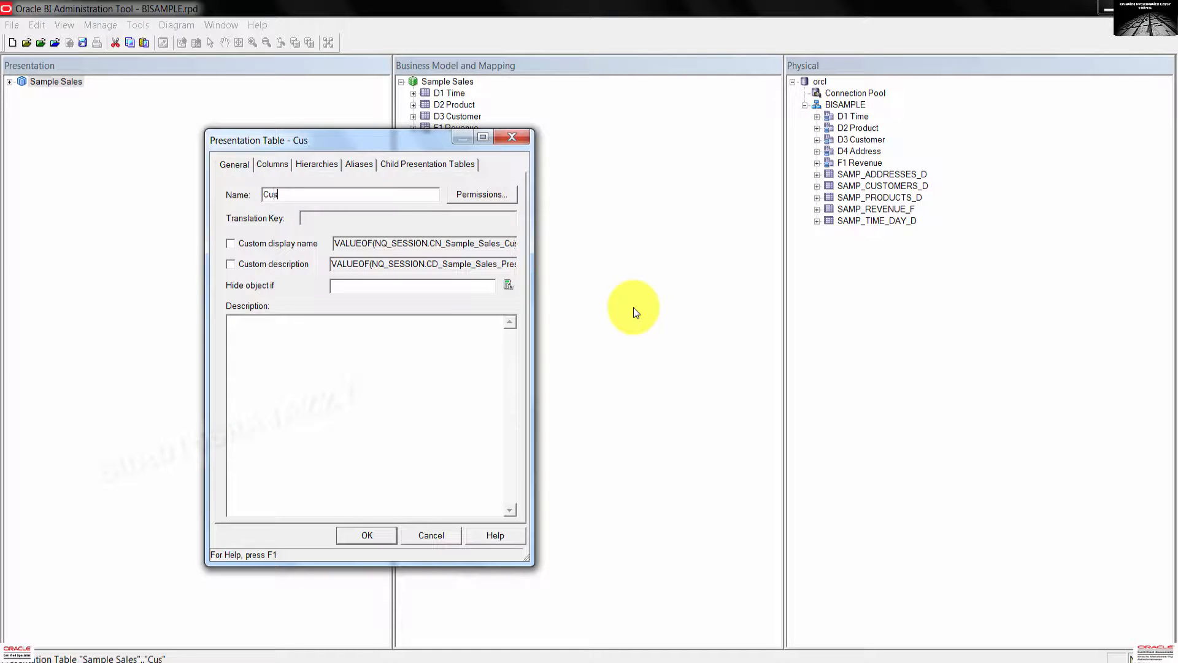
pyautogui.write('tomer Re')
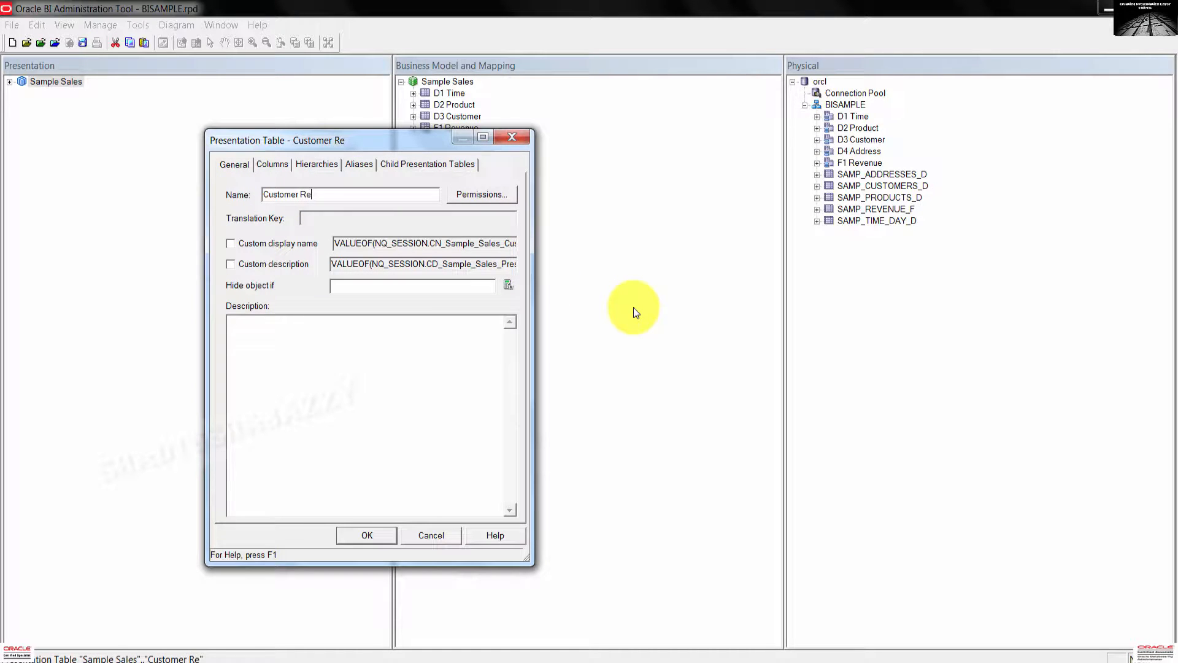
pyautogui.write('gions')
pyautogui.click(363, 532)
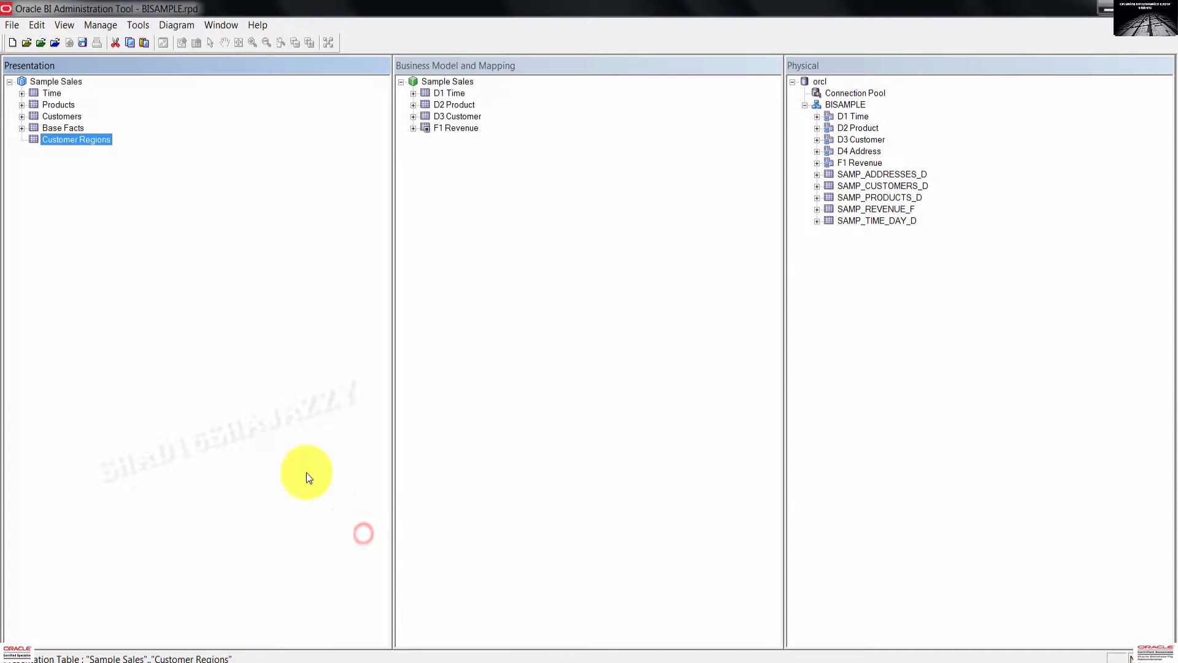
pyautogui.click(140, 250)
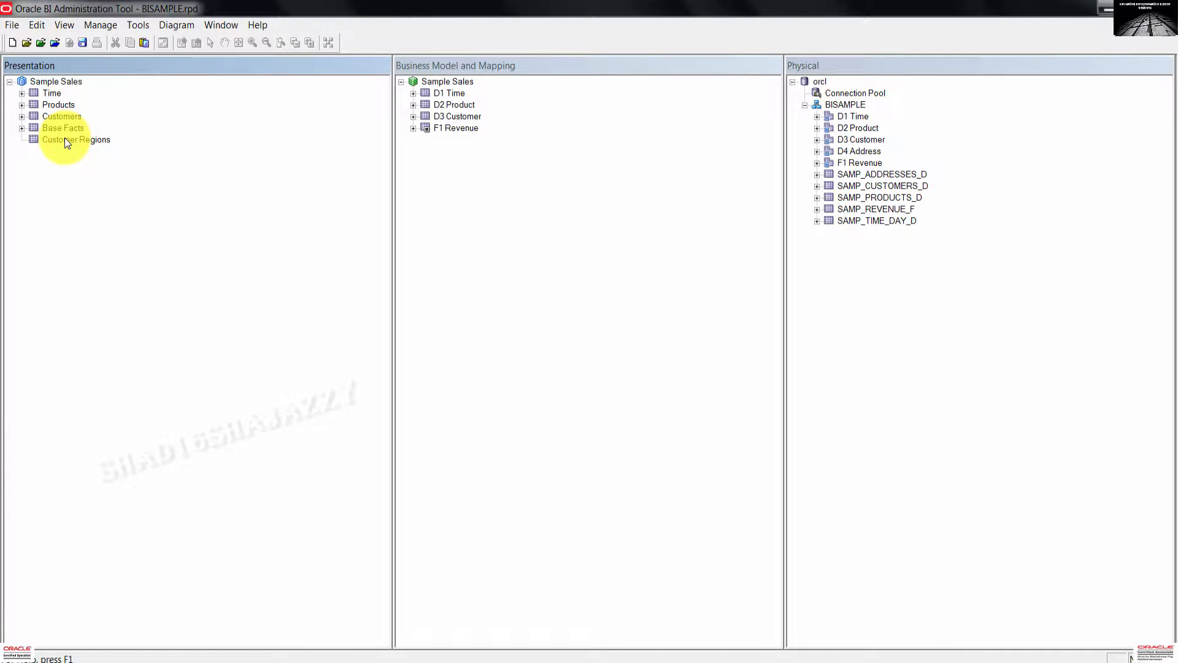
# Expand D3 Customer and select Address1 through Country Name and Region through State Province Abbrv.
pyautogui.click(448, 116)
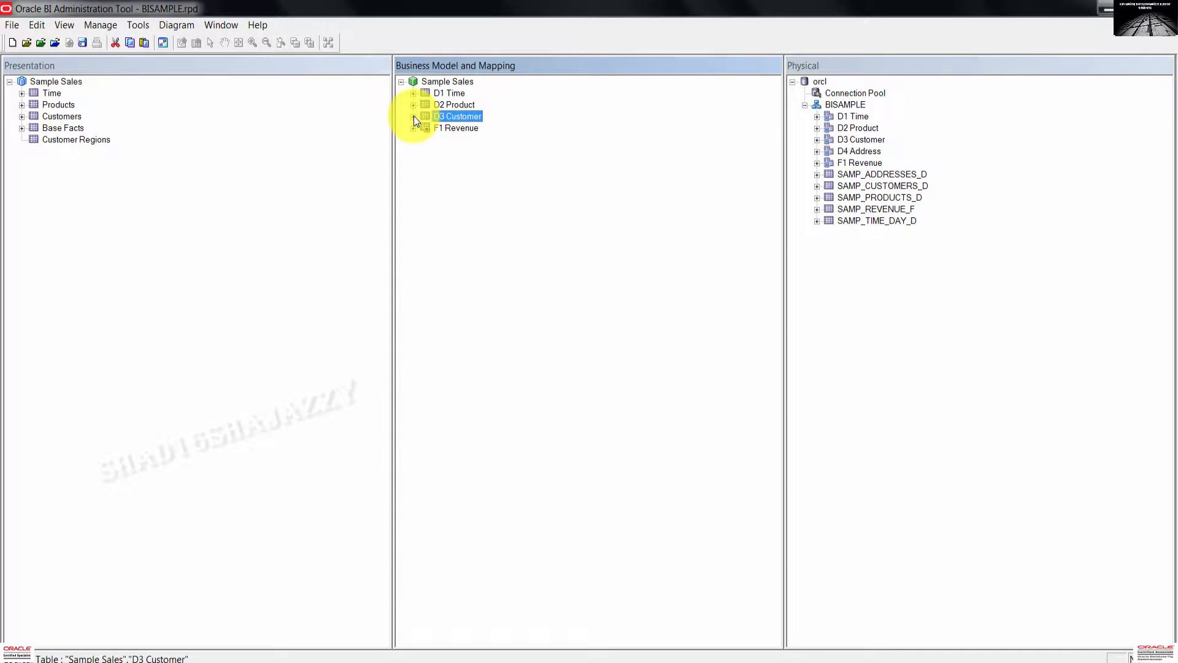
pyautogui.click(414, 116)
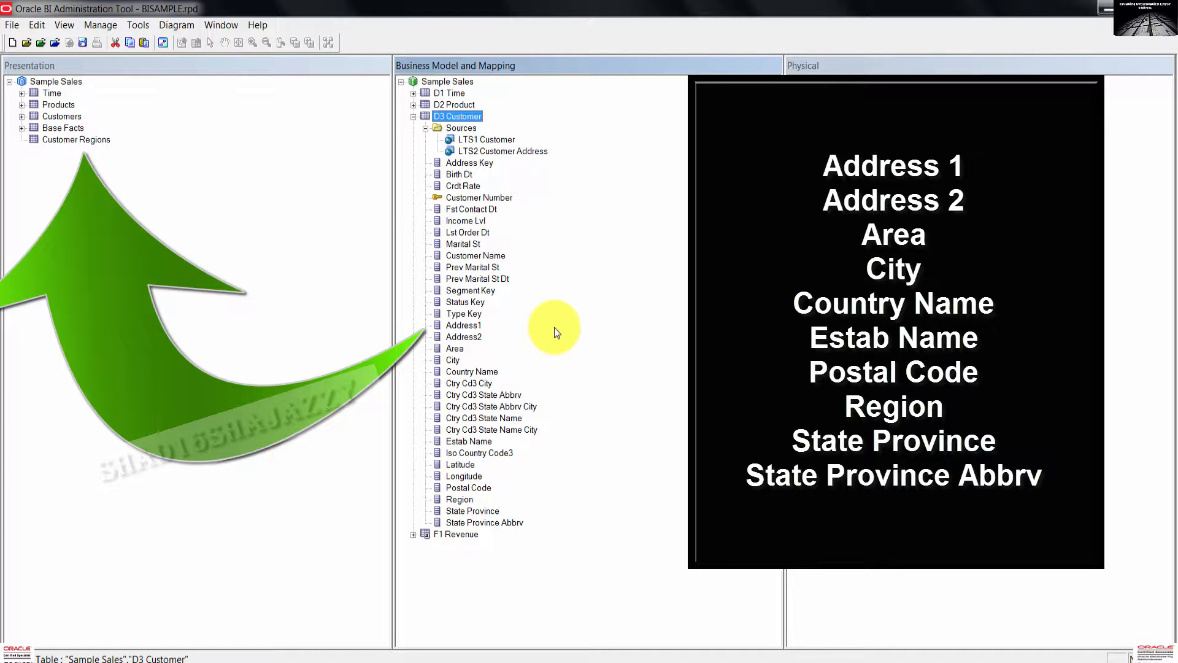
pyautogui.click(467, 328)
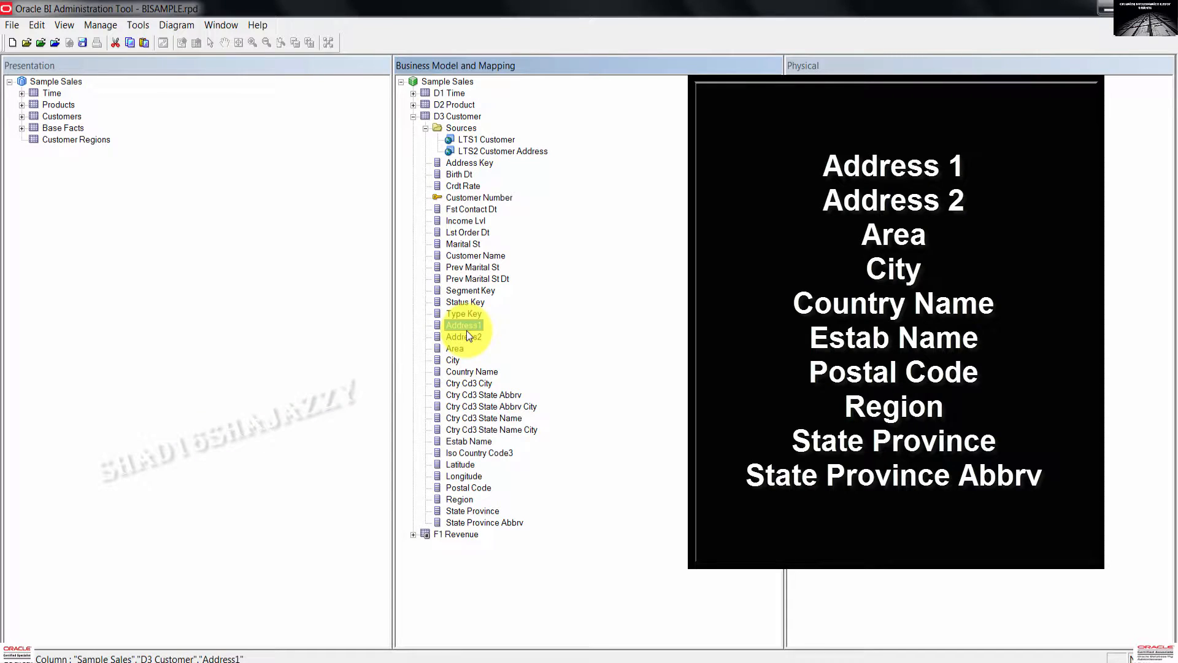
pyautogui.keyDown('shift'); pyautogui.click(467, 337); pyautogui.keyUp('shift')
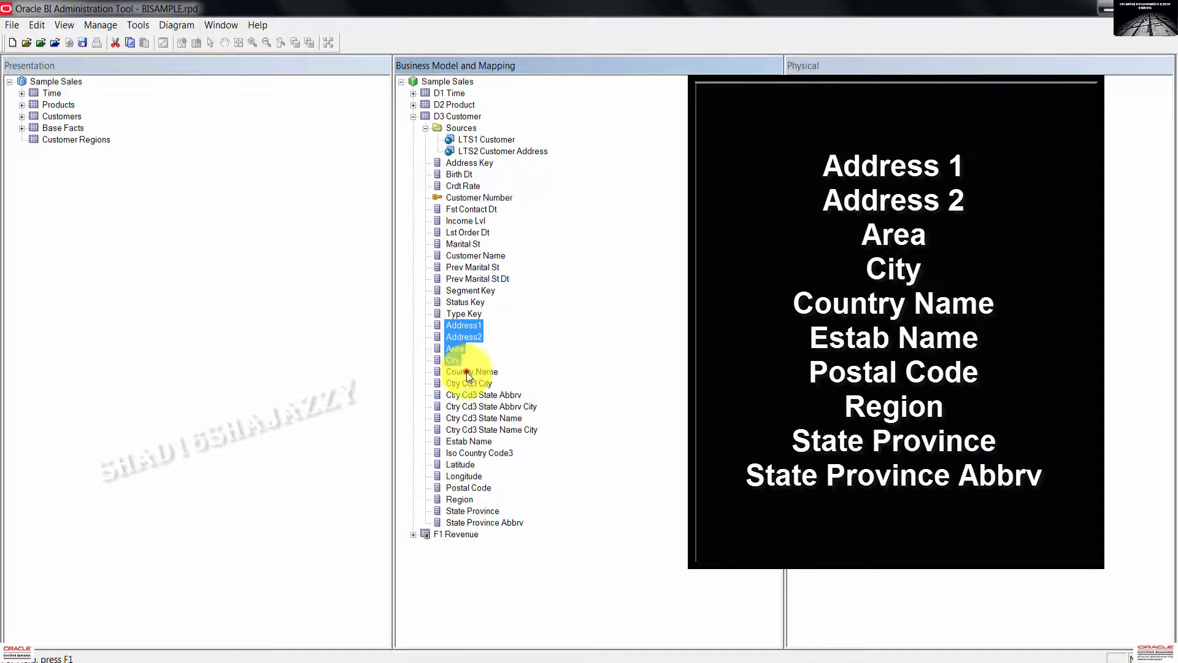
pyautogui.keyDown('shift'); pyautogui.click(466, 371); pyautogui.keyUp('shift')
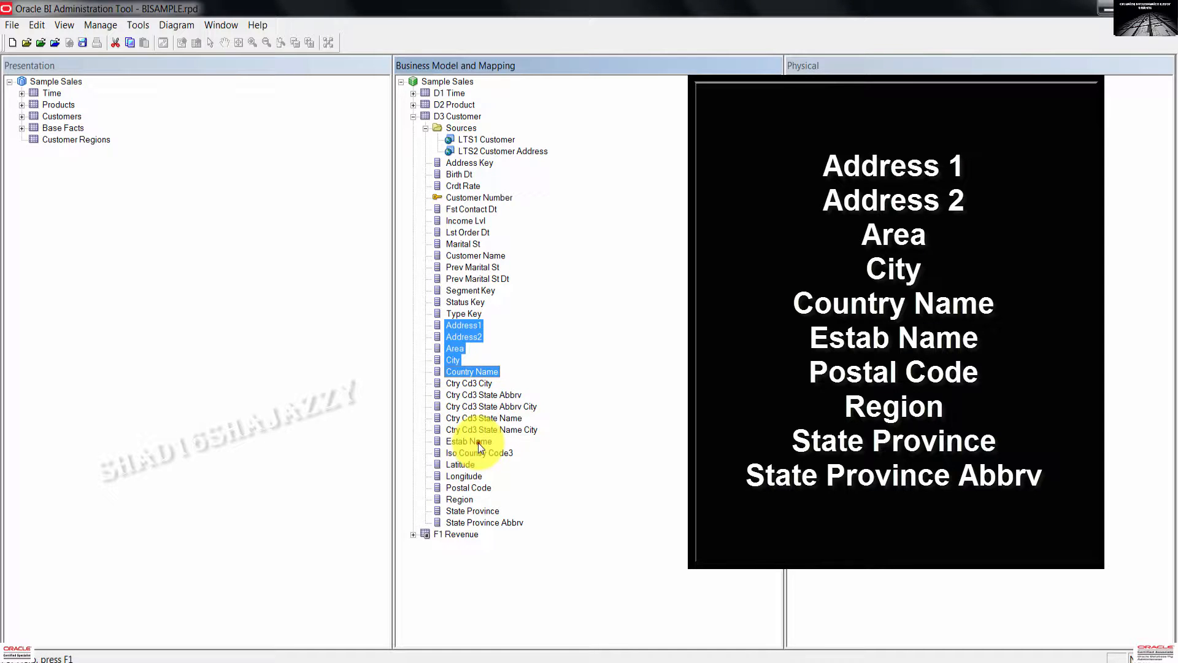
pyautogui.keyDown('ctrl'); pyautogui.click(469, 498); pyautogui.keyUp('ctrl')
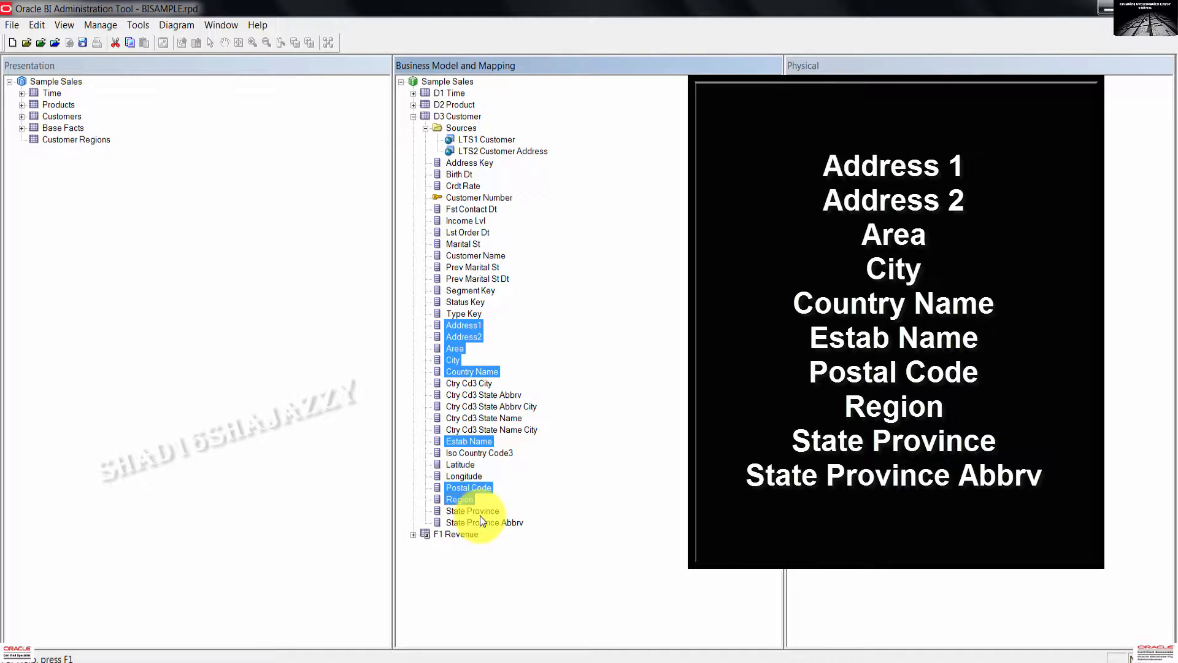
pyautogui.keyDown('ctrl'); pyautogui.click(488, 525); pyautogui.keyUp('ctrl')
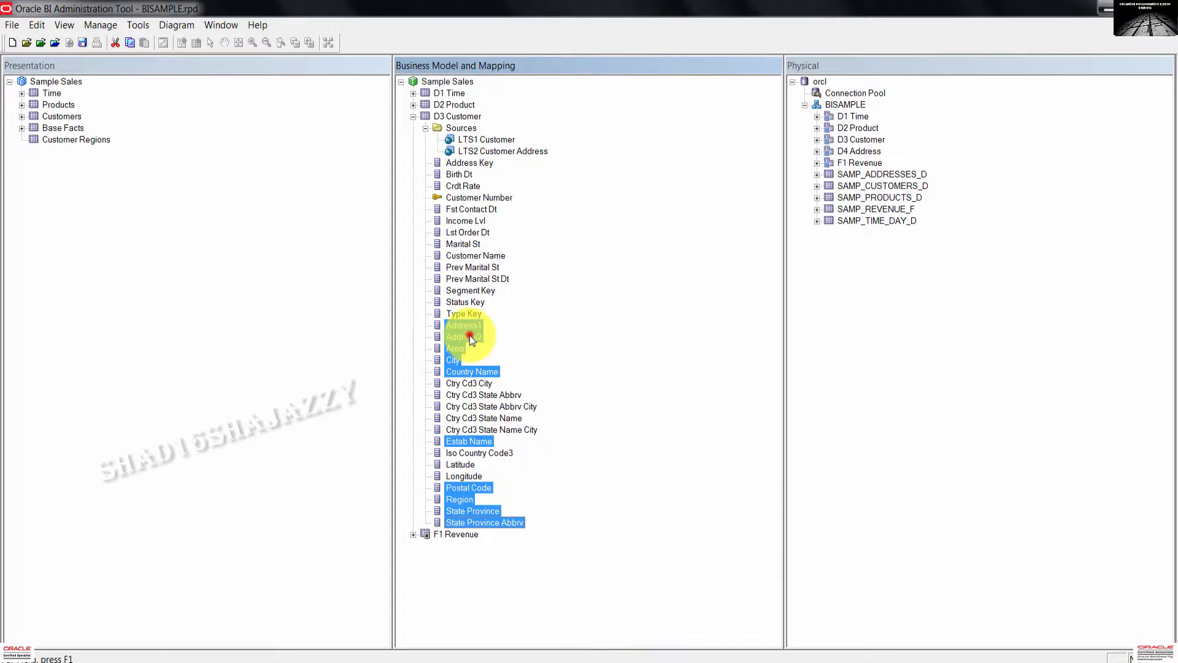
# Drag the selected address columns onto Customer Regions and expand it to confirm them.
pyautogui.moveTo(470, 335); pyautogui.dragTo(99, 142)
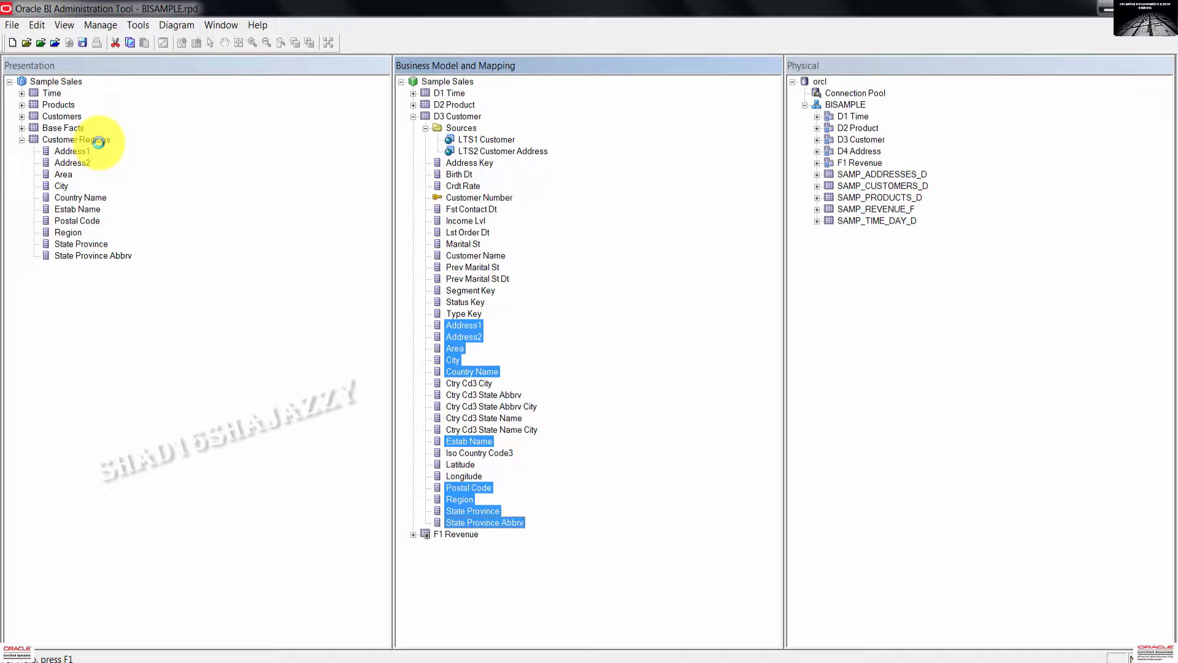
pyautogui.click(21, 141)
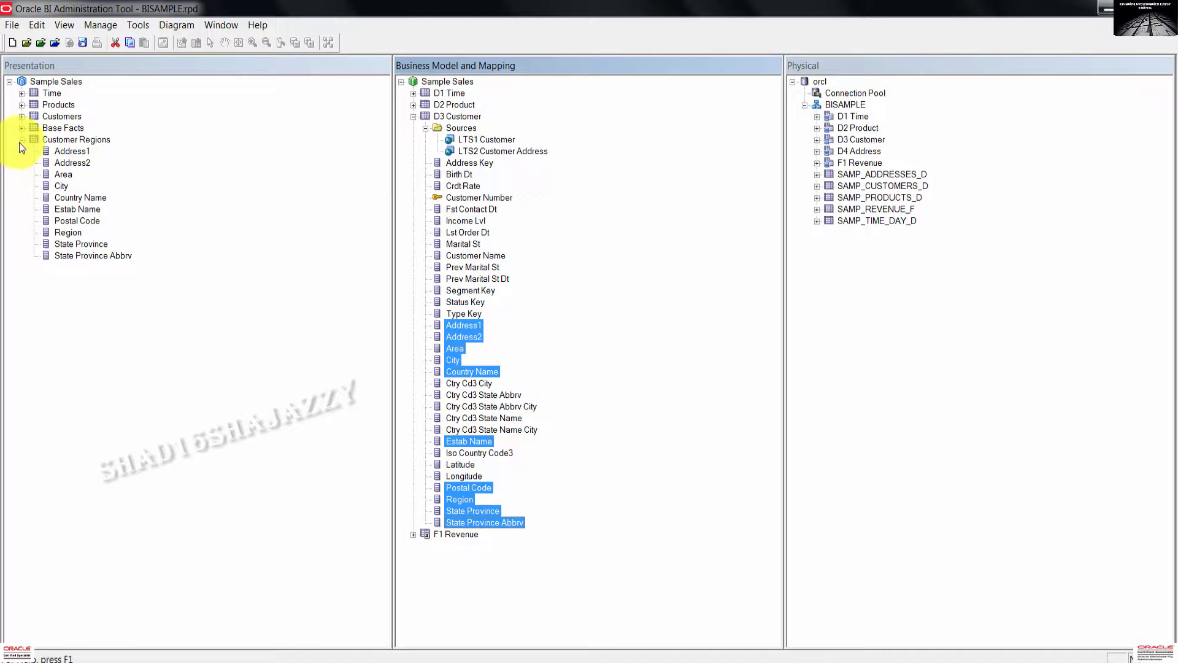
pyautogui.click(21, 141)
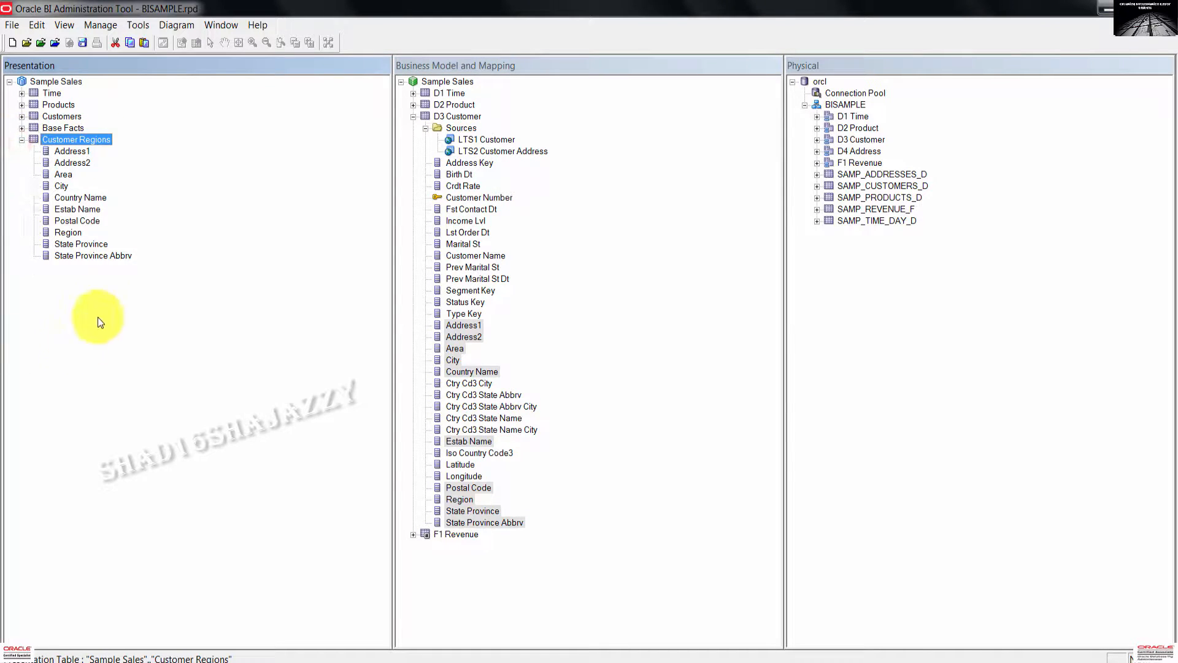
# Collapse the Sources folder and D3 Customer, then select the Customer Regions table.
pyautogui.click(570, 616)
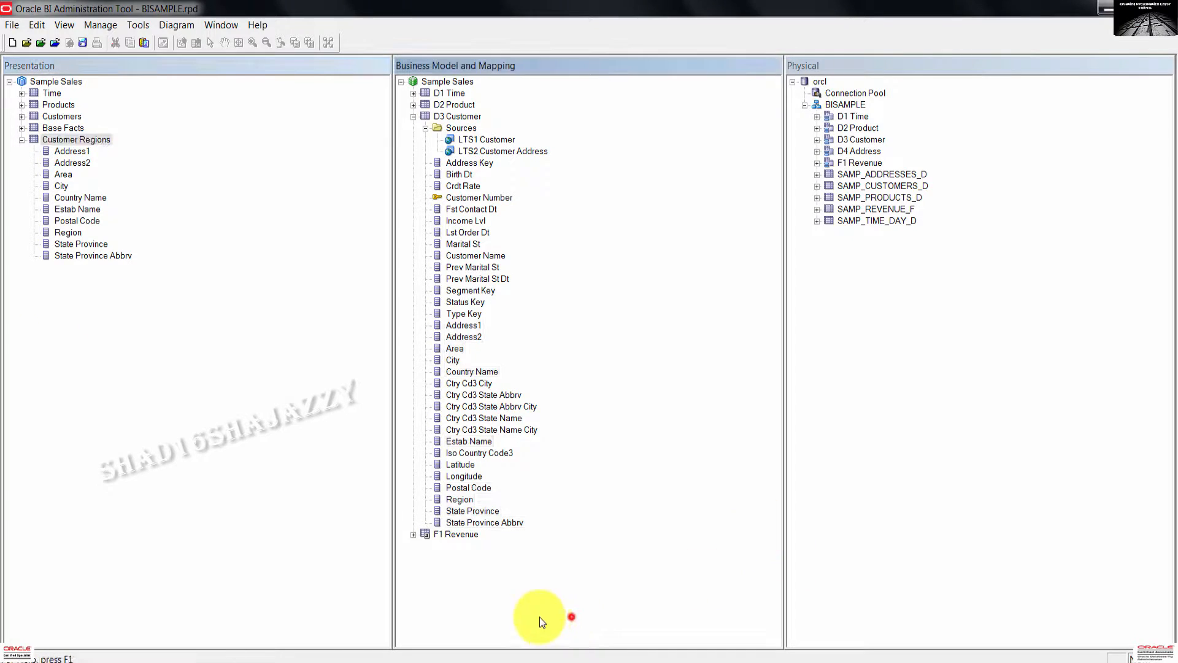
pyautogui.click(425, 128)
pyautogui.click(413, 116)
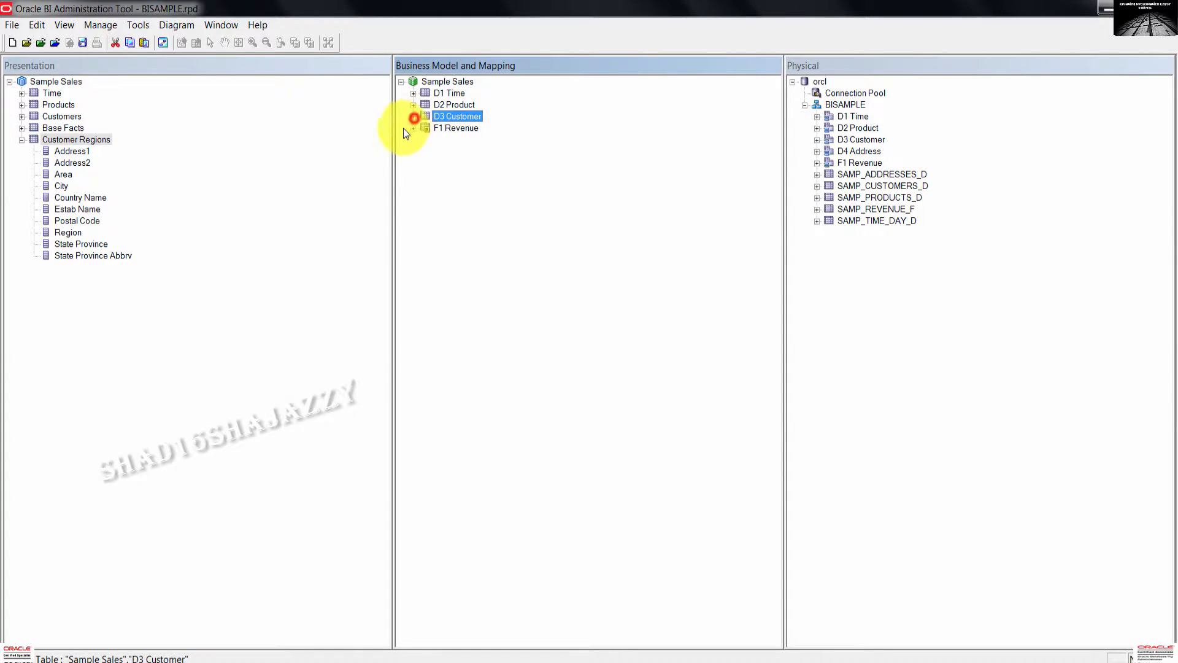
pyautogui.click(268, 382)
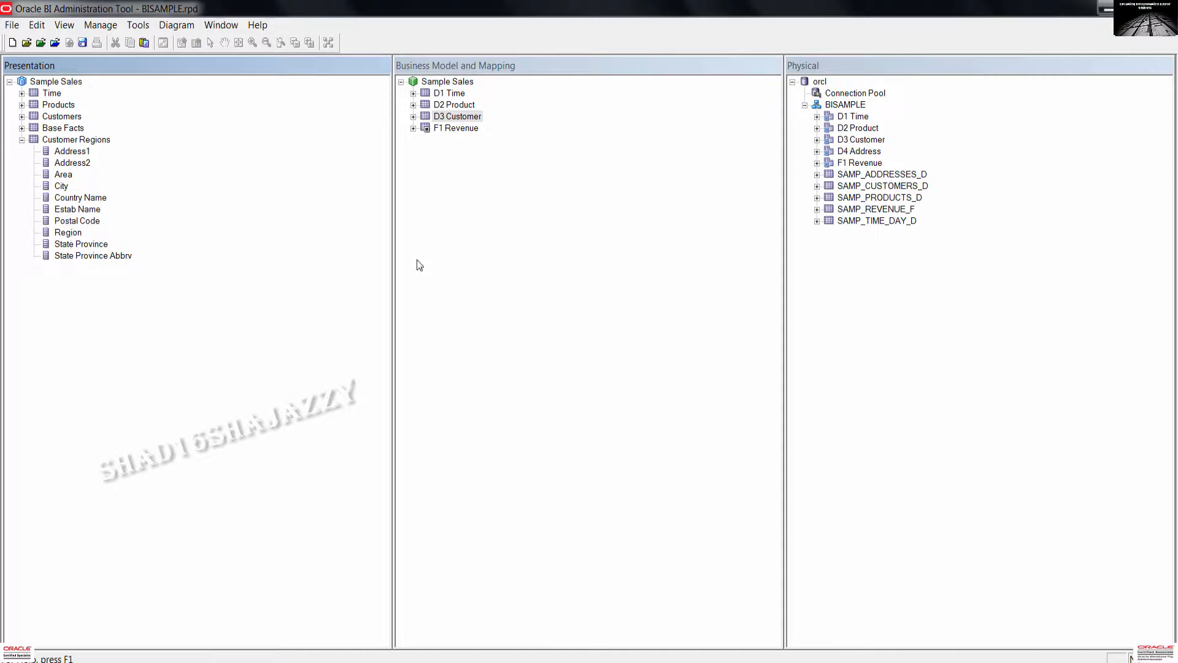
pyautogui.click(90, 141)
pyautogui.click(87, 140)
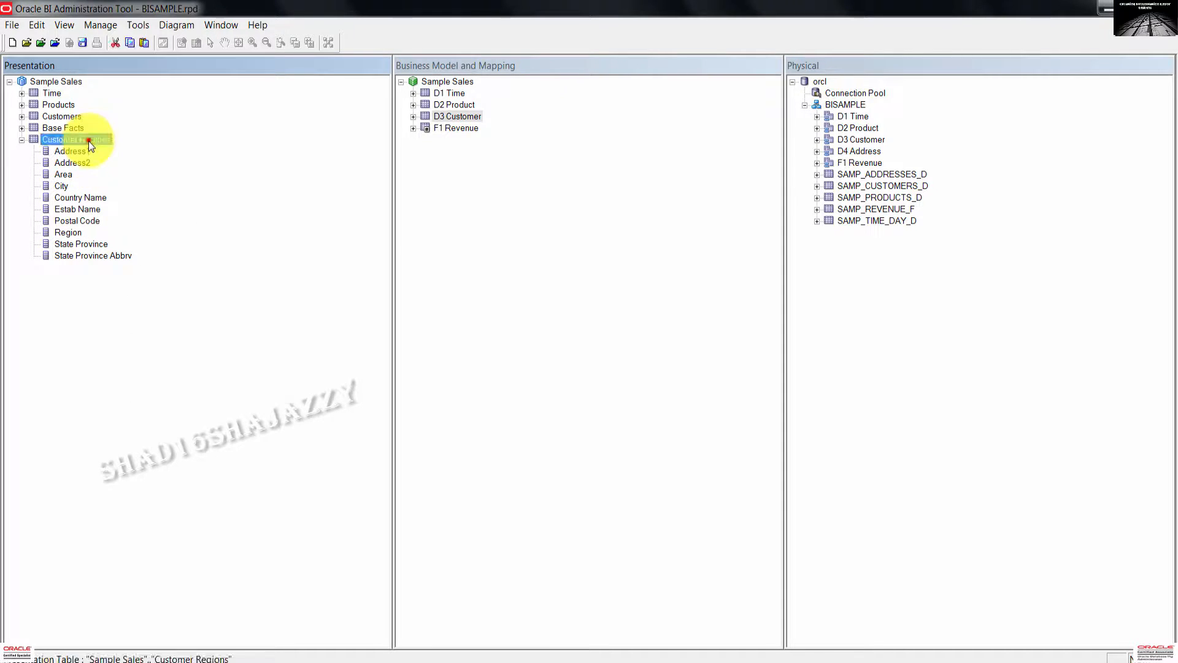
# In the Customer Regions properties' column list, move Region to the top.
pyautogui.doubleClick(89, 142)
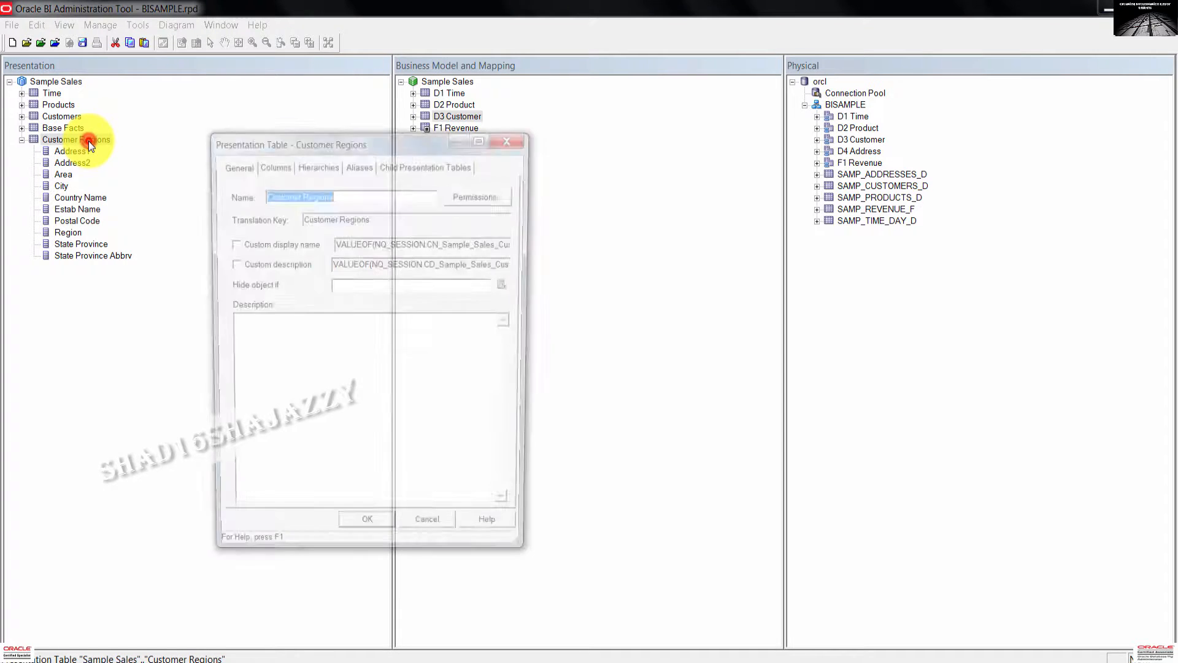
pyautogui.click(279, 165)
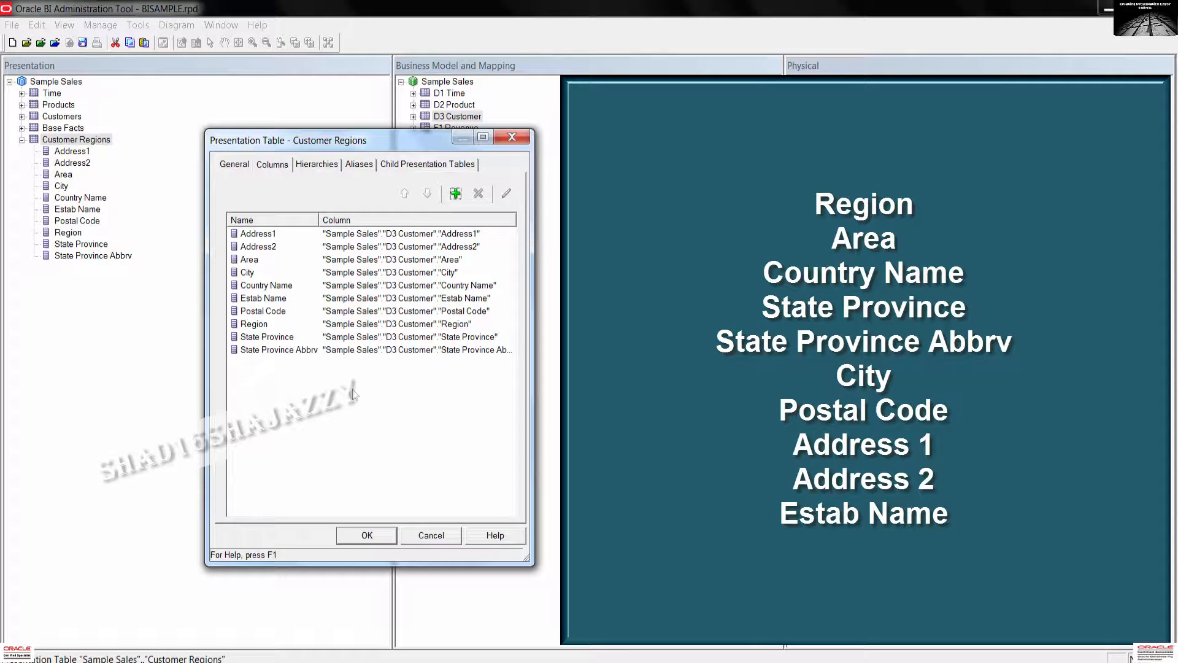
pyautogui.click(253, 323)
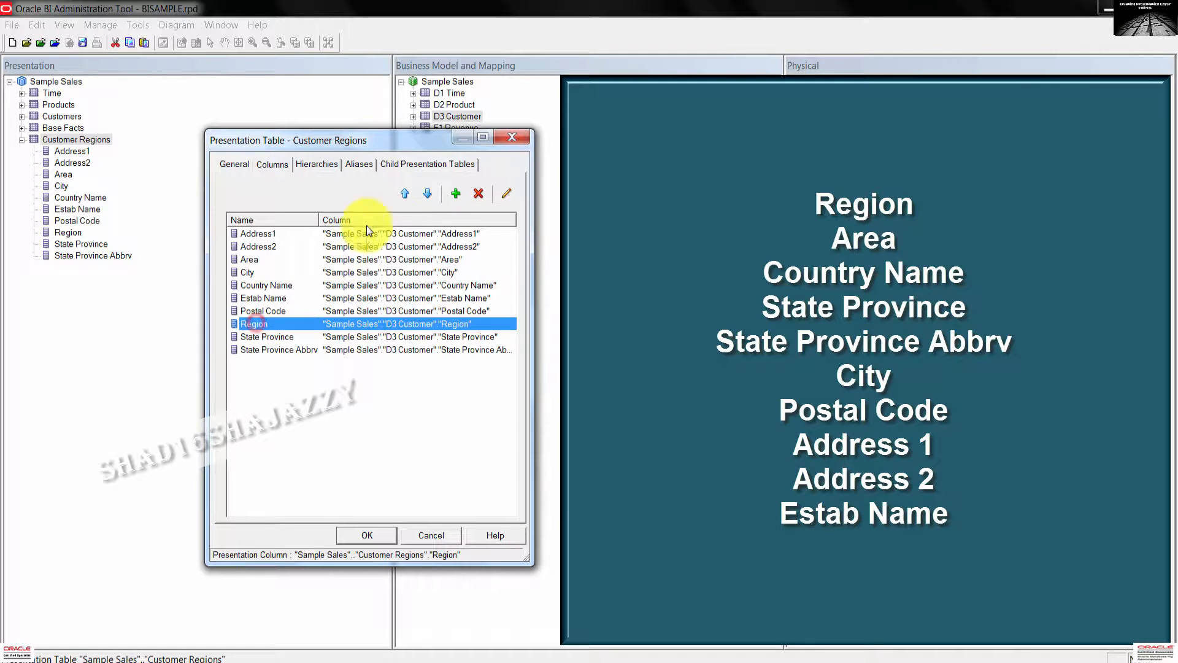
pyautogui.click(400, 194)
pyautogui.click(400, 194)
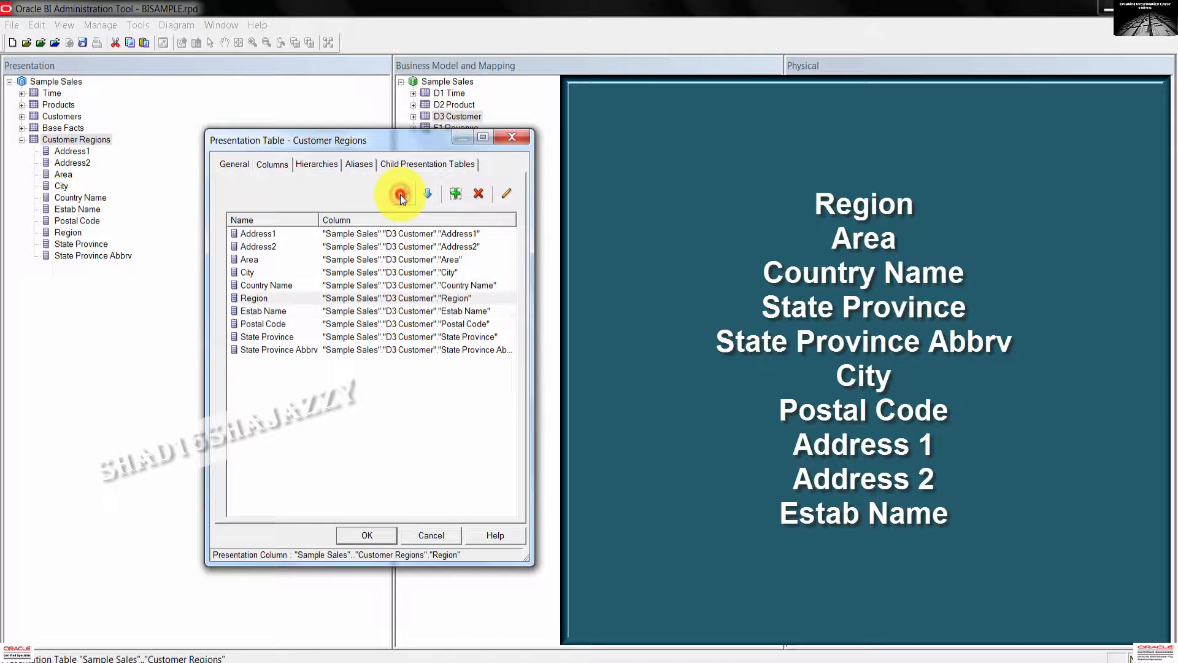
pyautogui.click(400, 194)
pyautogui.click(400, 194)
pyautogui.click(400, 194)
pyautogui.click(401, 194)
pyautogui.click(400, 194)
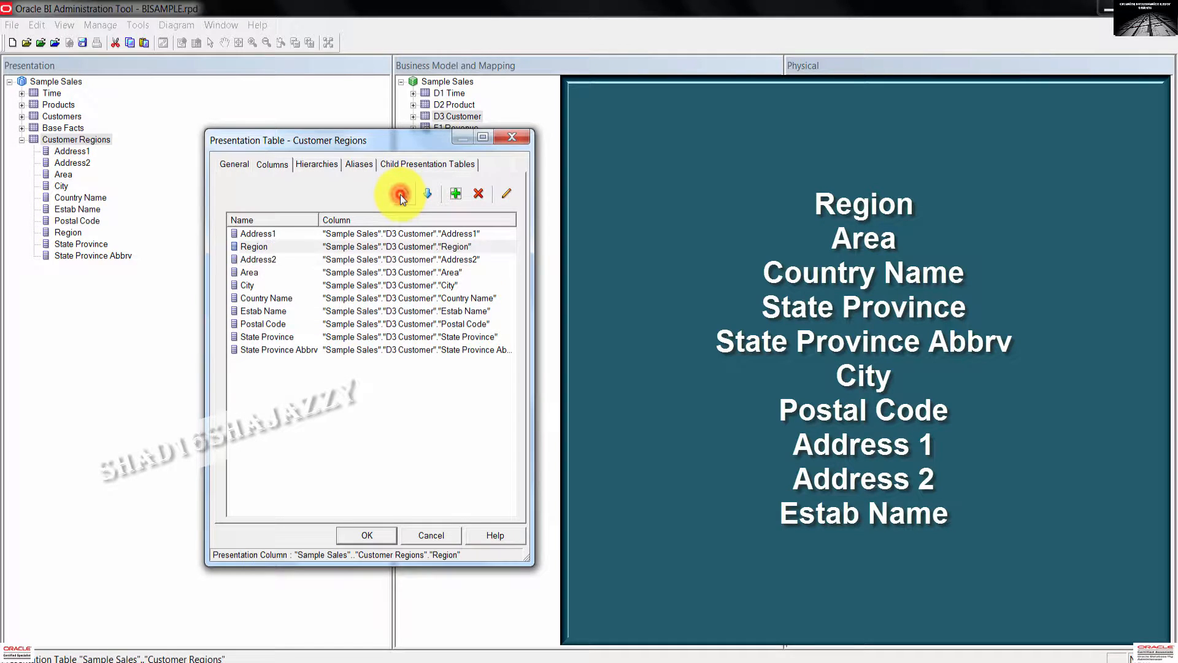
pyautogui.click(400, 194)
# Move Area, Country Name and Postal Code up the list and confirm the new column order.
pyautogui.click(254, 272)
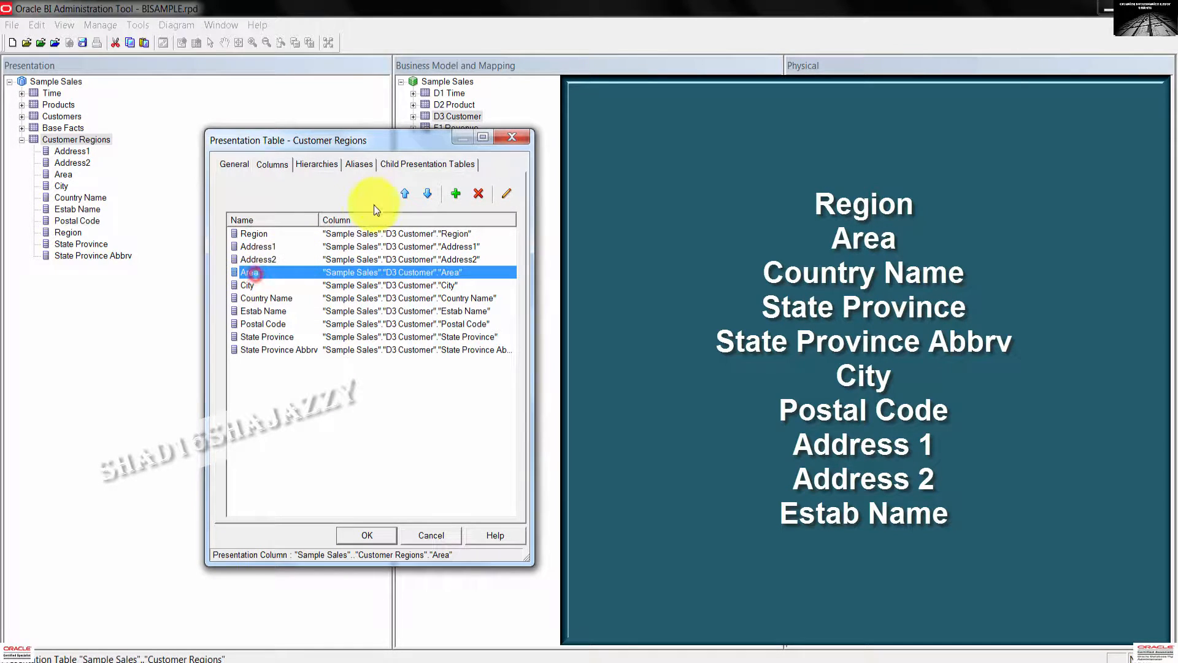
pyautogui.click(407, 195)
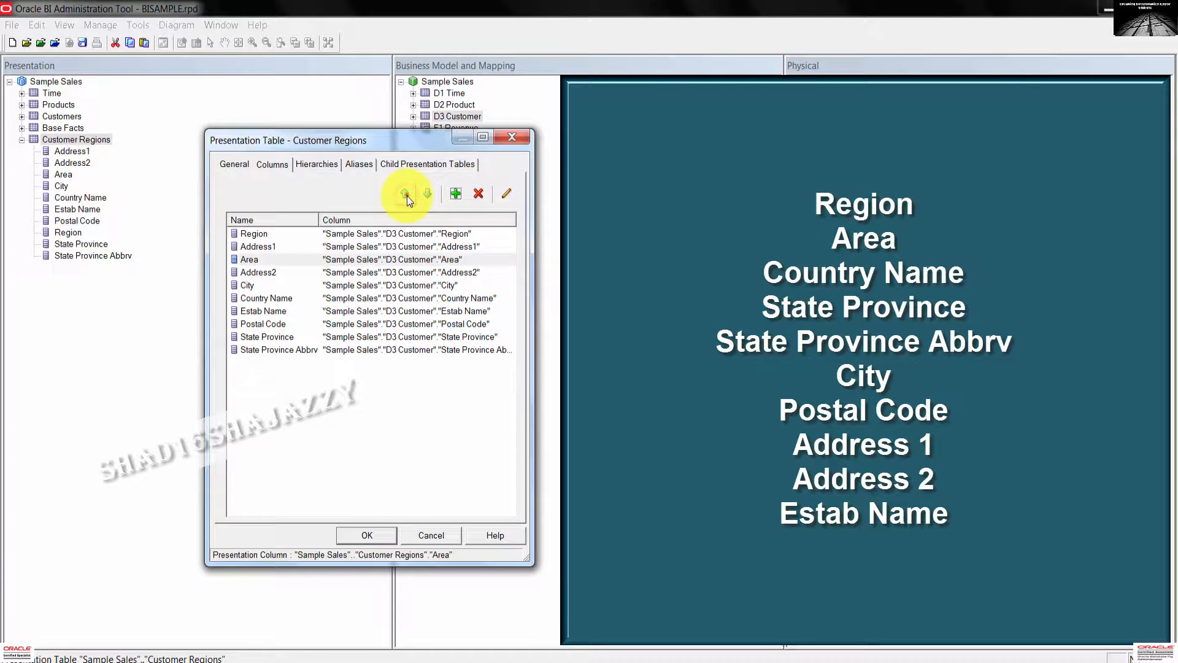
pyautogui.click(407, 195)
pyautogui.click(266, 298)
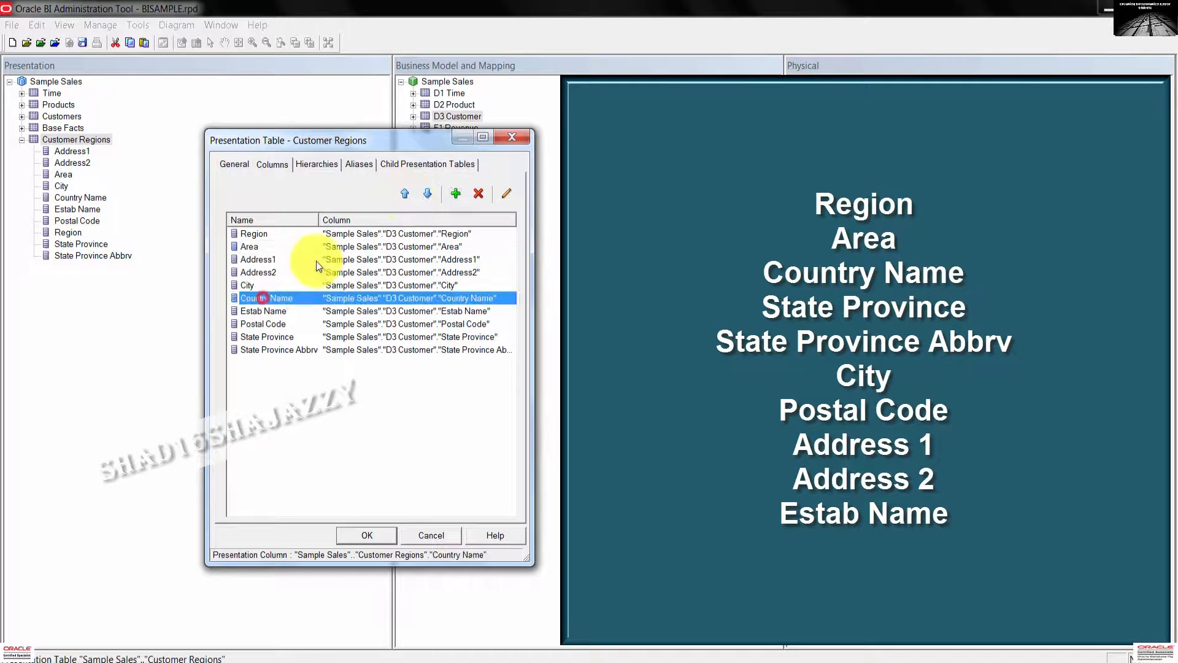
pyautogui.click(407, 193)
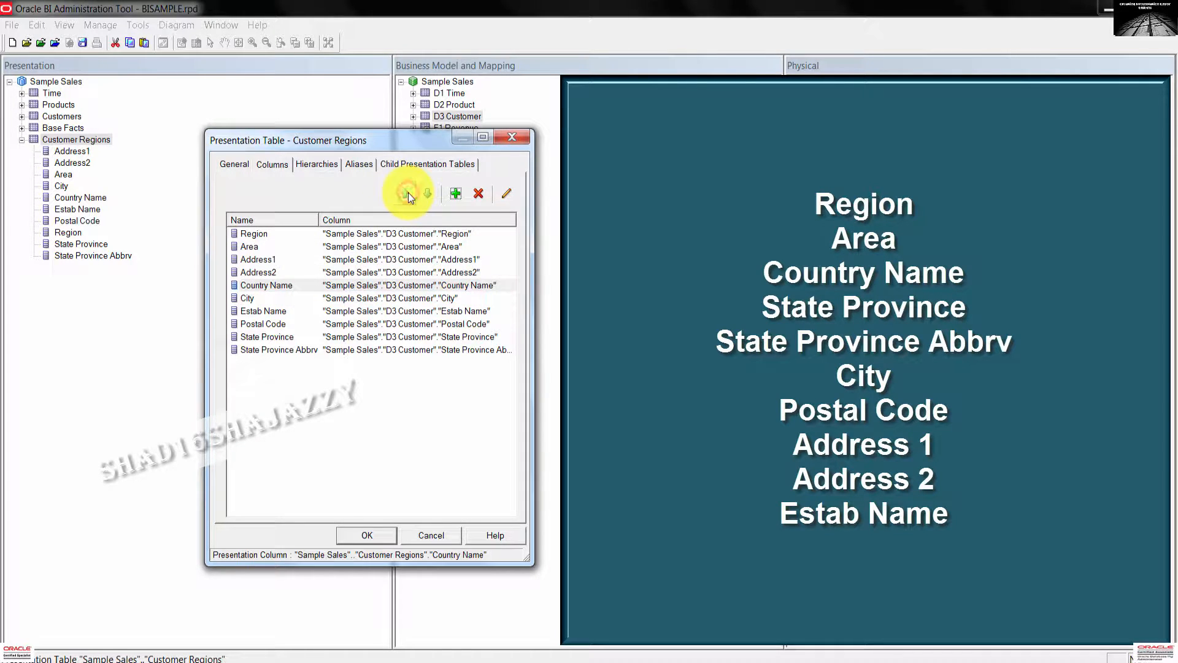
pyautogui.click(407, 193)
pyautogui.click(407, 194)
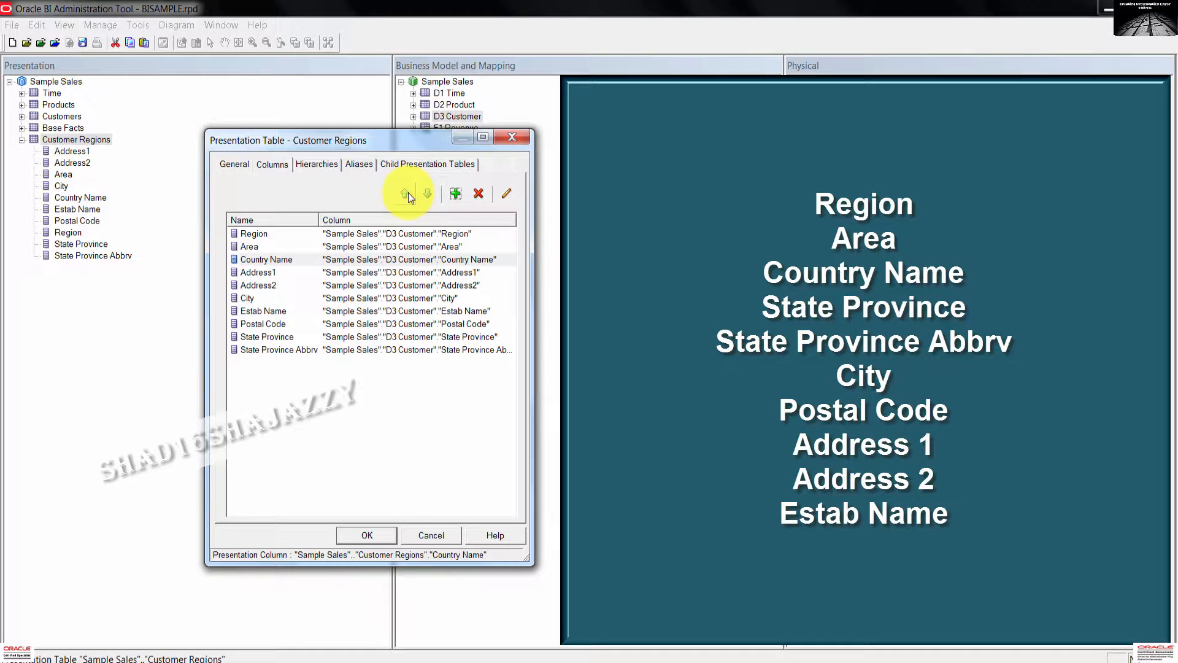
pyautogui.click(279, 324)
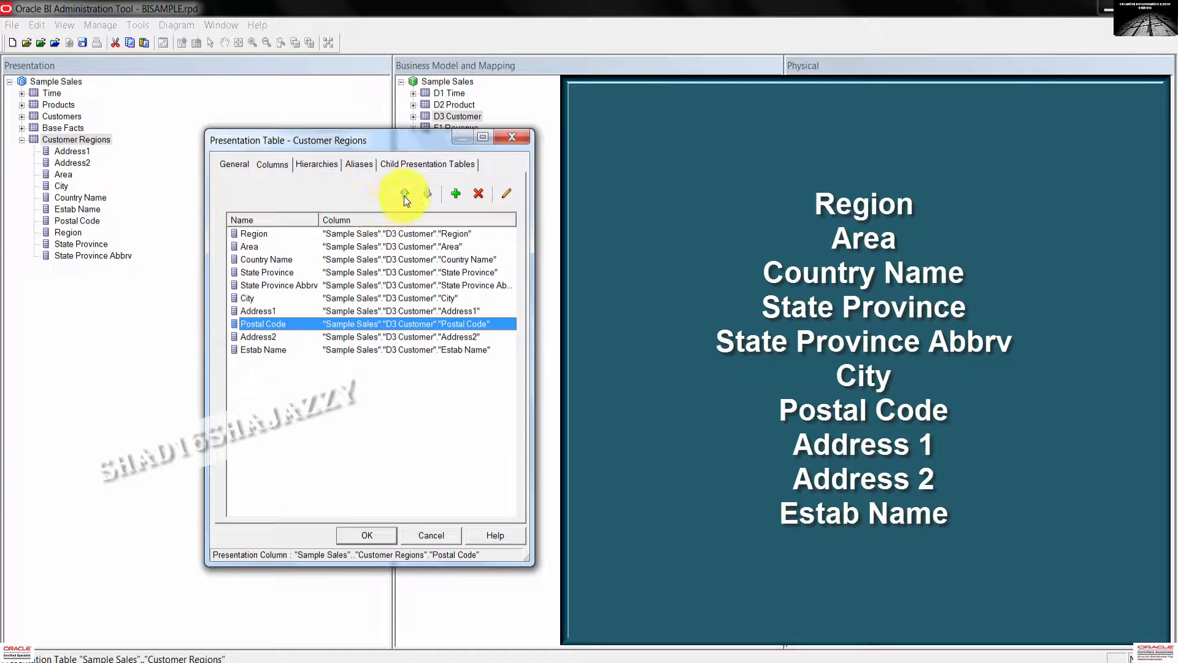
pyautogui.click(404, 195)
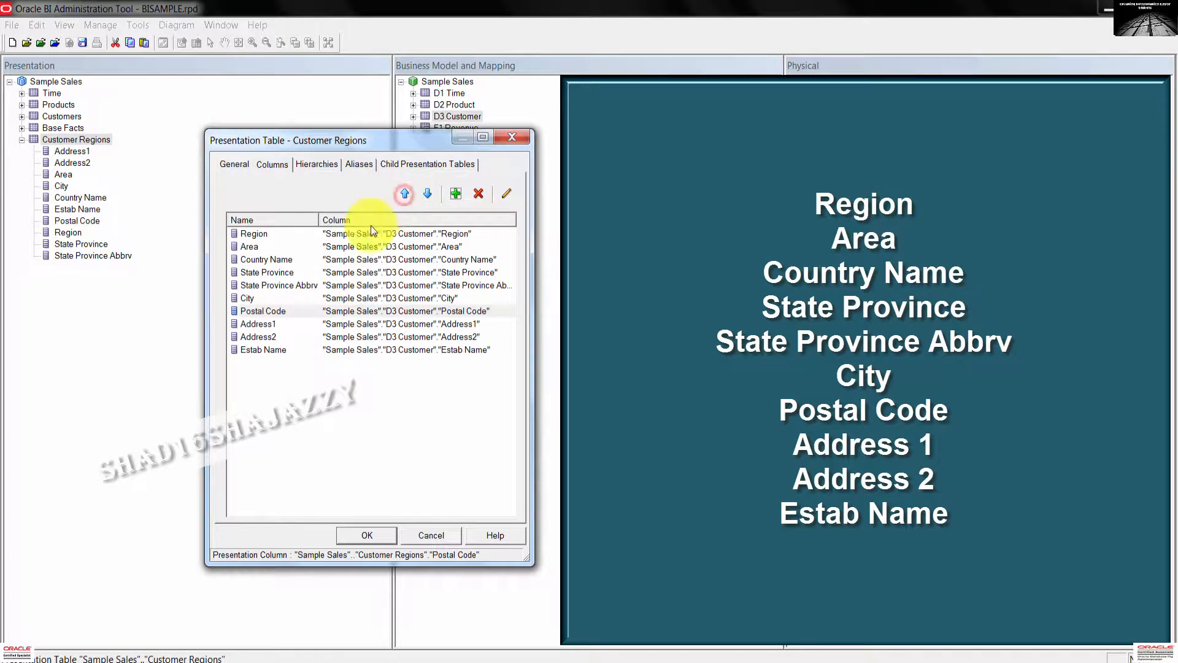
pyautogui.click(281, 350)
pyautogui.click(314, 383)
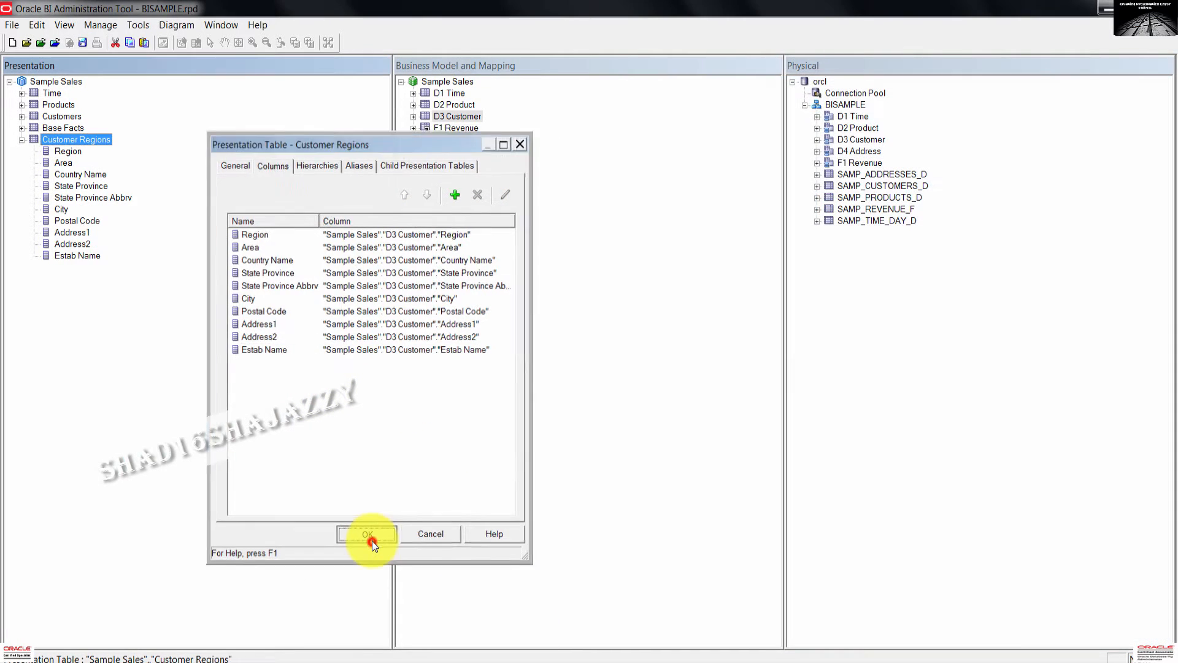
pyautogui.click(372, 540)
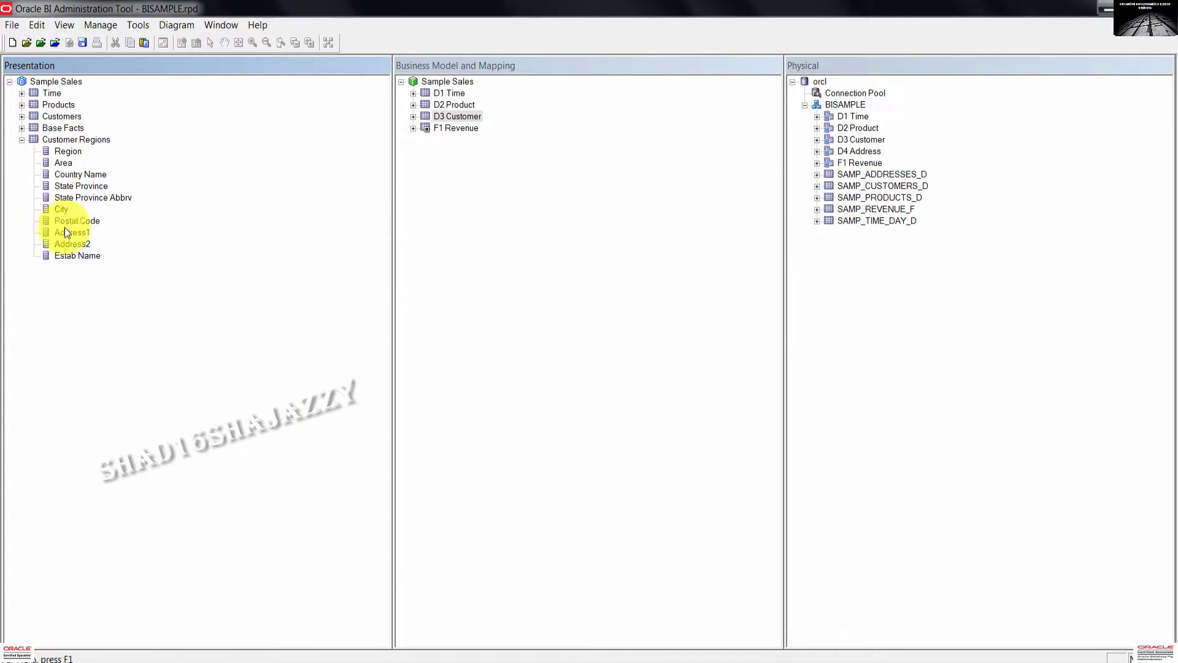
# In the Sample Sales presentation tables list, move Customer Regions up one place above Base Facts.
pyautogui.click(55, 81)
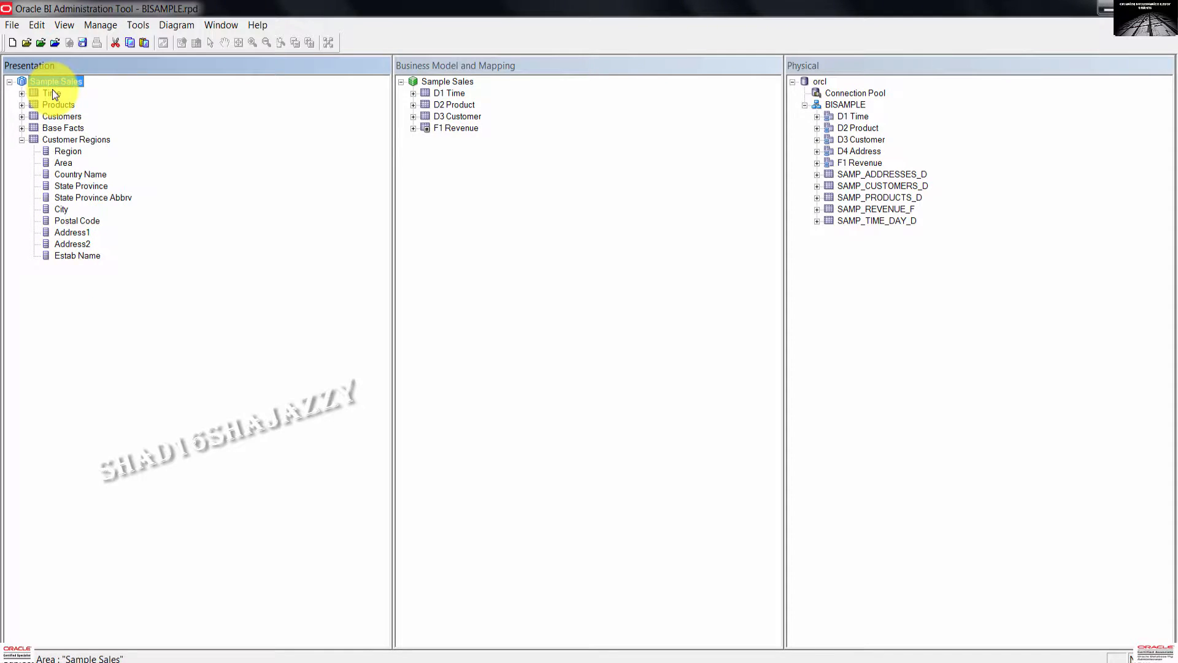
pyautogui.doubleClick(55, 81)
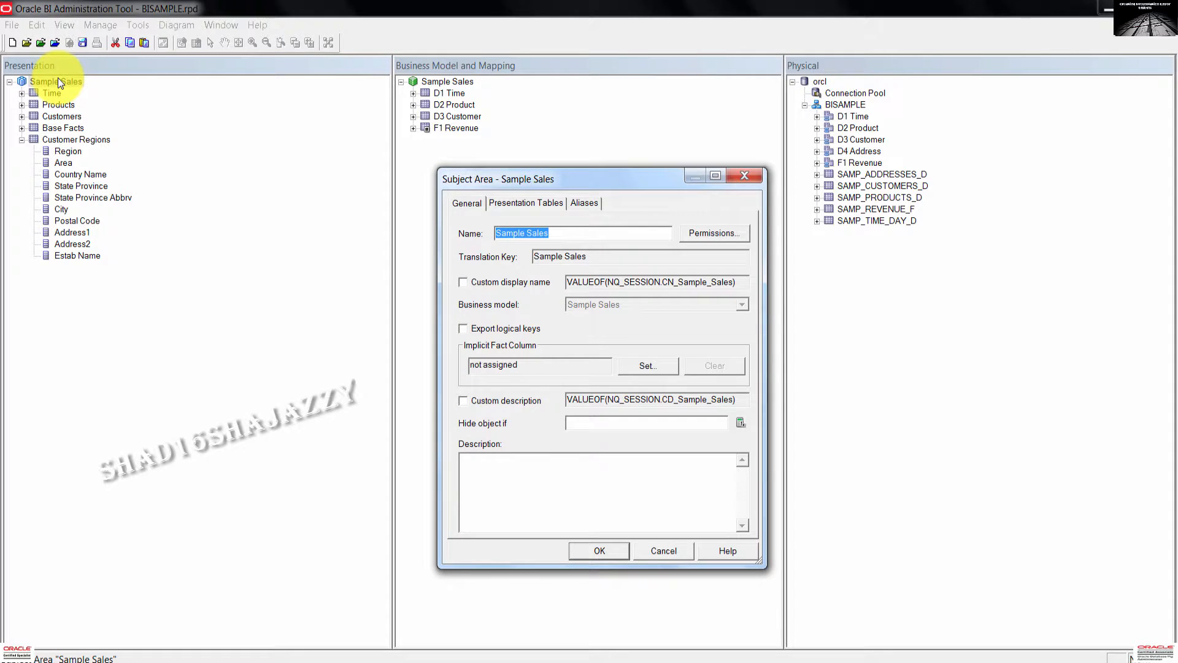
pyautogui.click(549, 204)
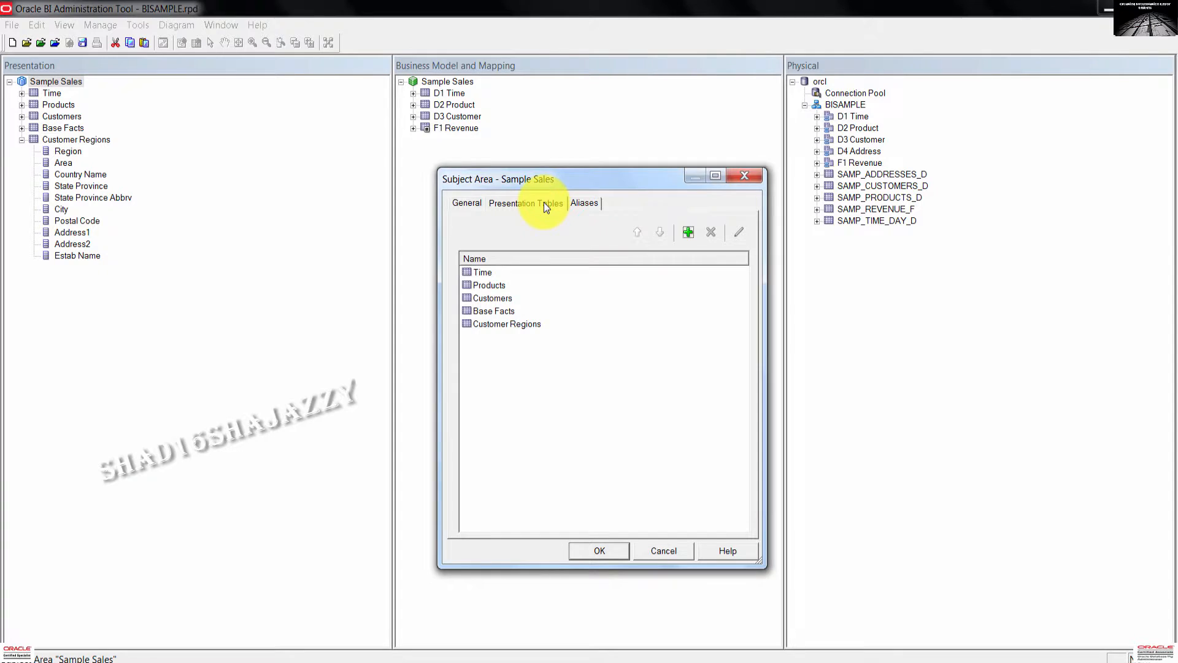
pyautogui.click(510, 326)
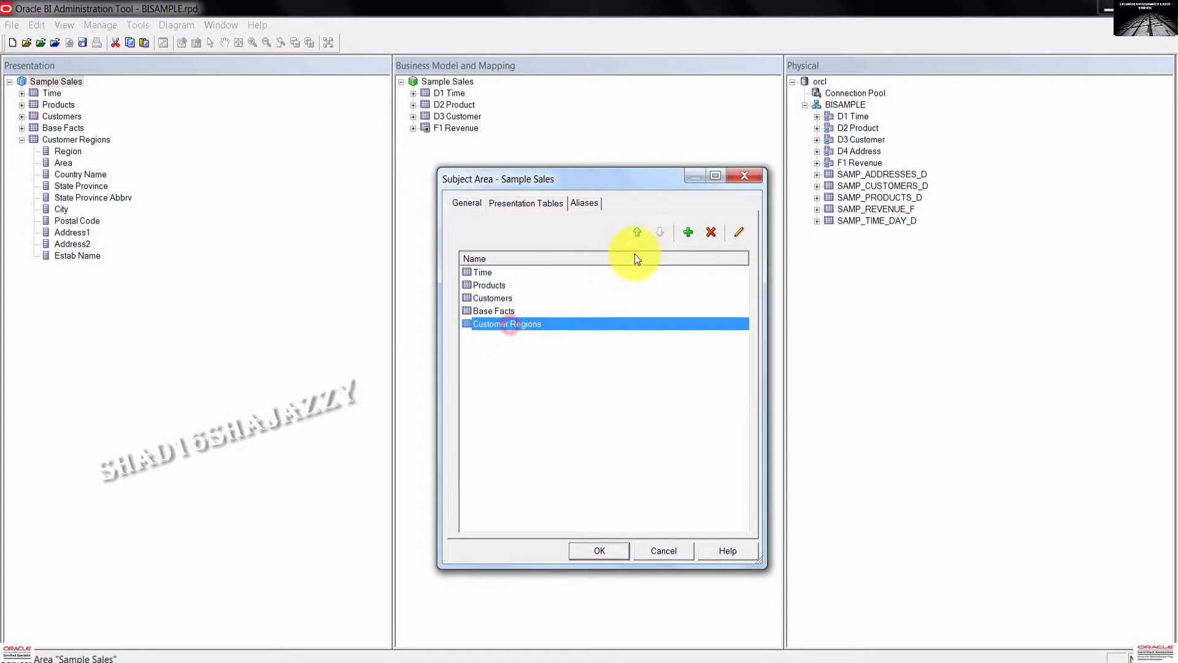
pyautogui.click(639, 232)
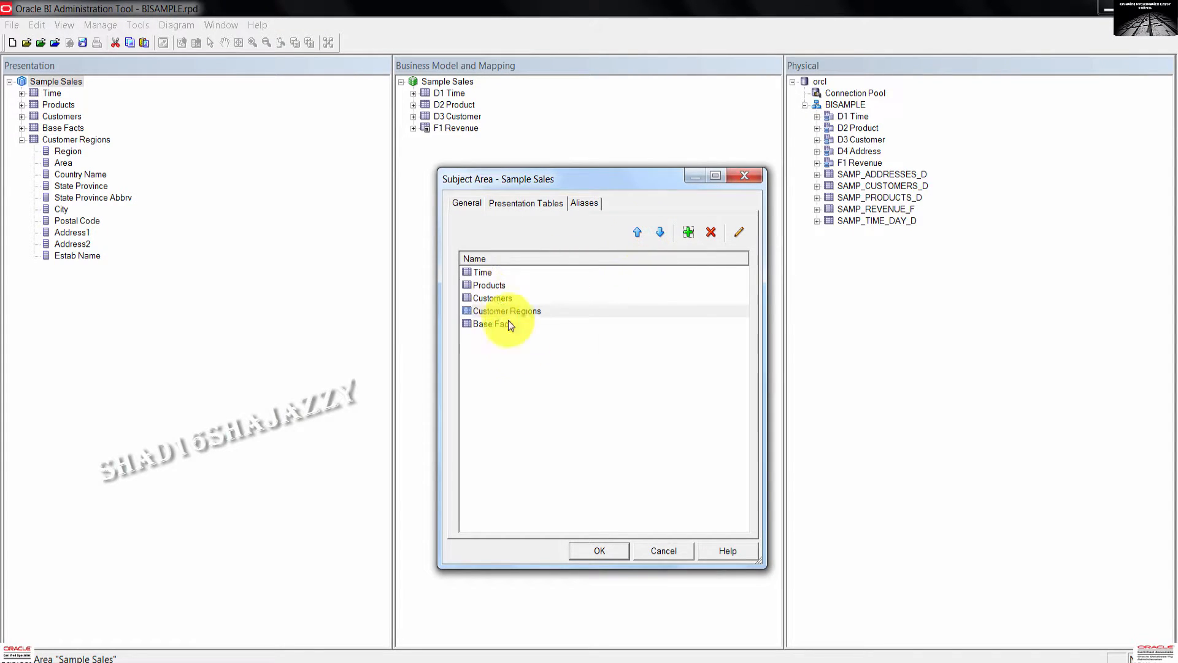
pyautogui.click(531, 375)
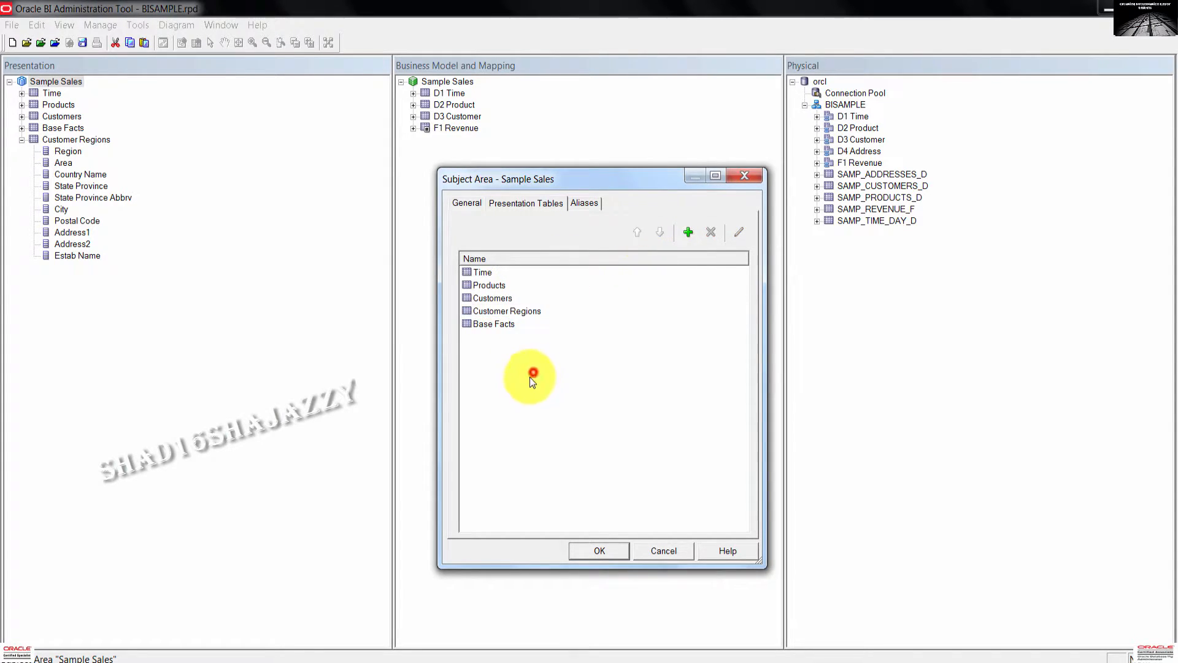
pyautogui.click(600, 551)
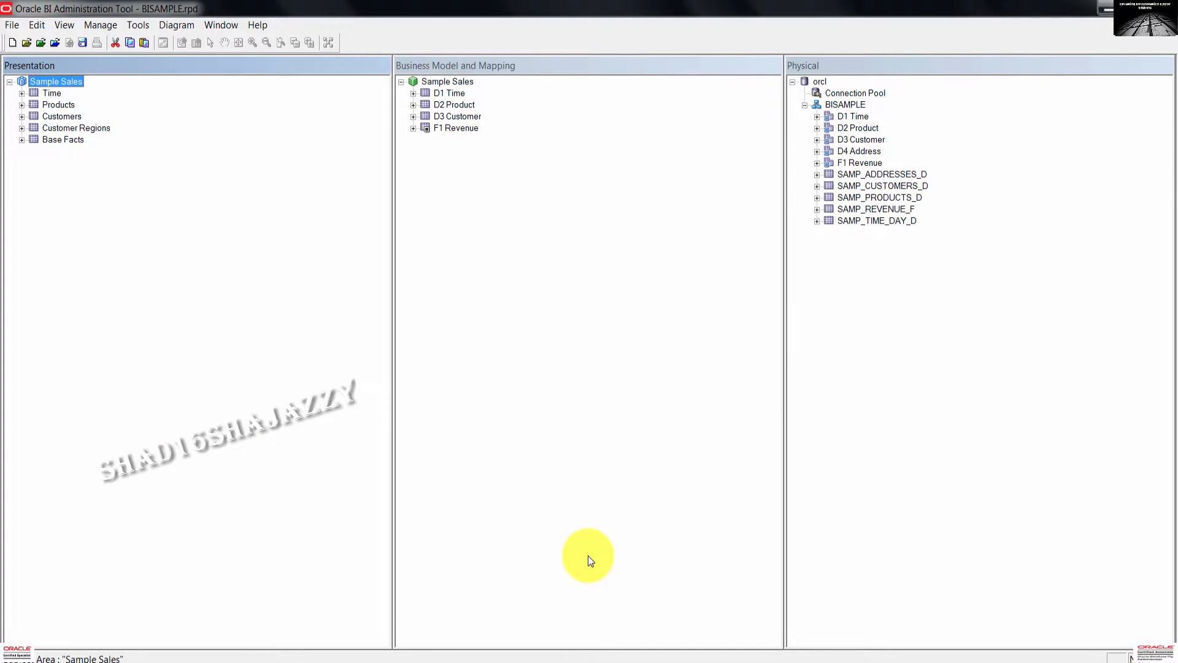
pyautogui.click(94, 174)
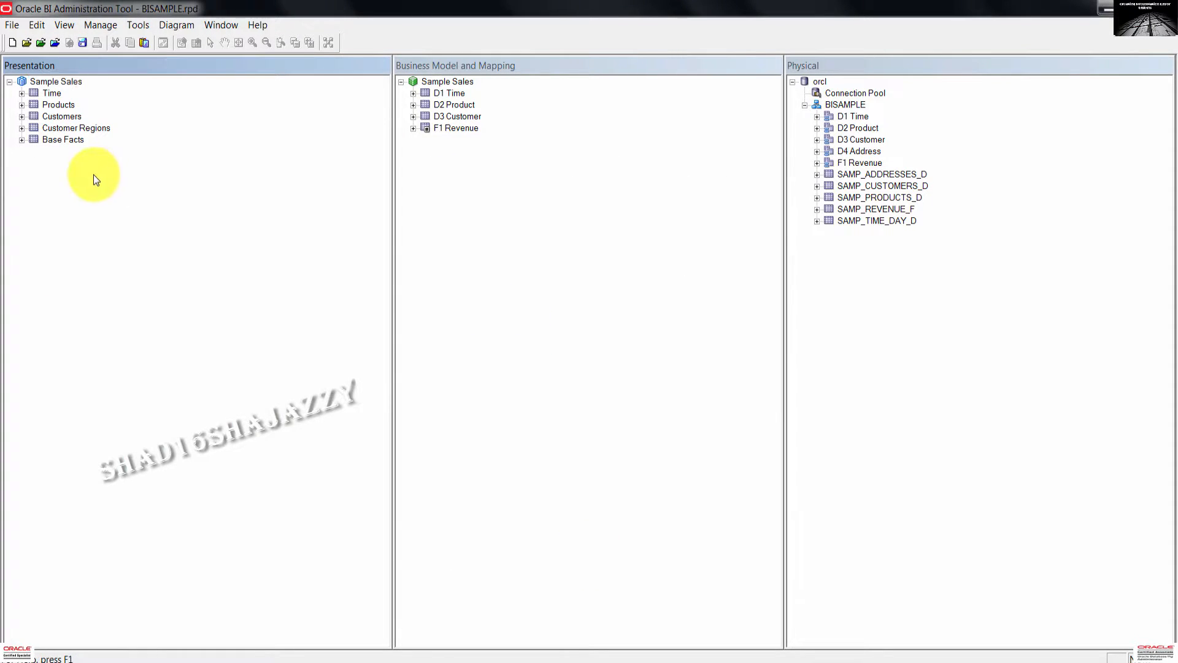
pyautogui.click(65, 124)
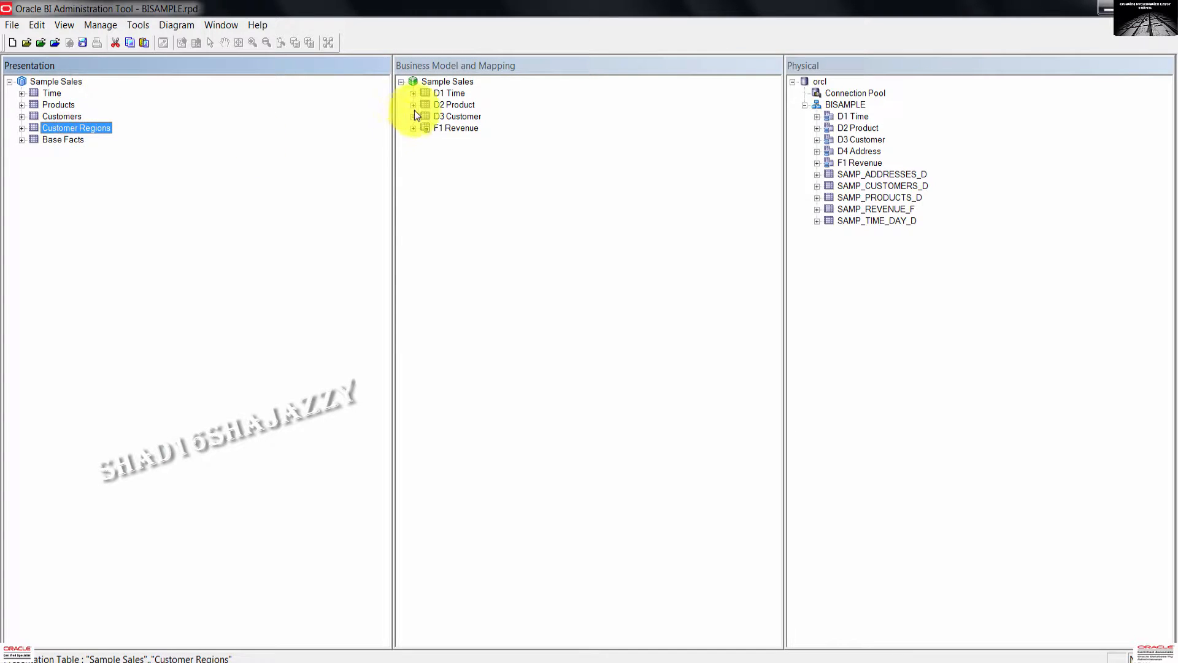
pyautogui.click(451, 119)
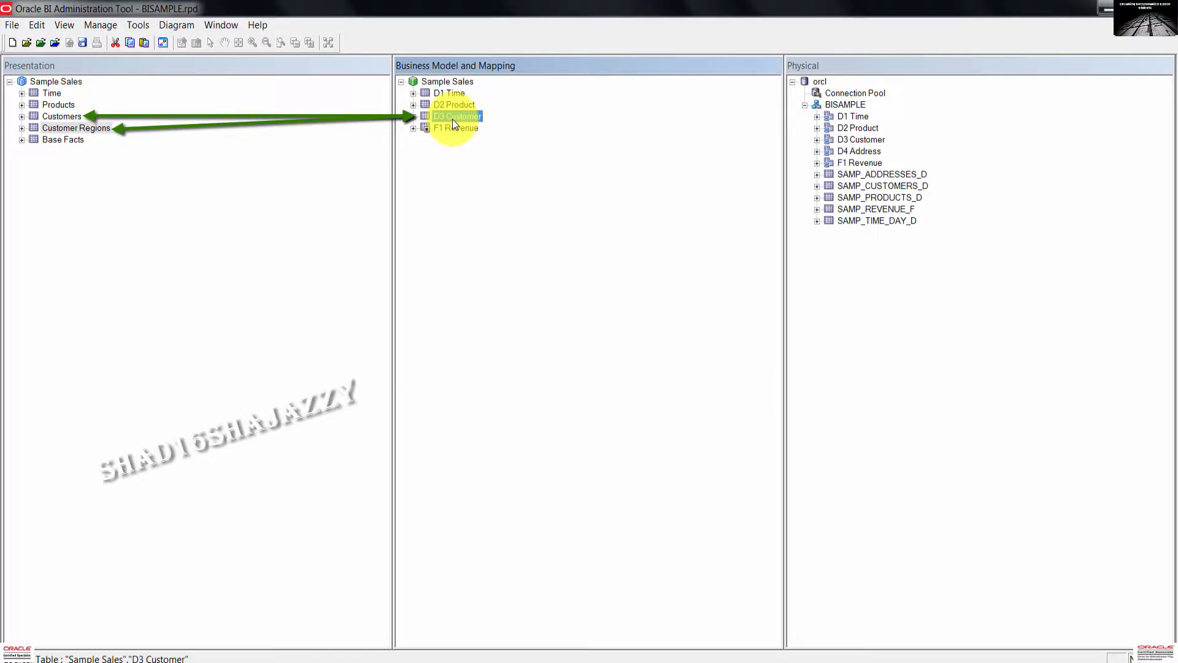
pyautogui.click(413, 116)
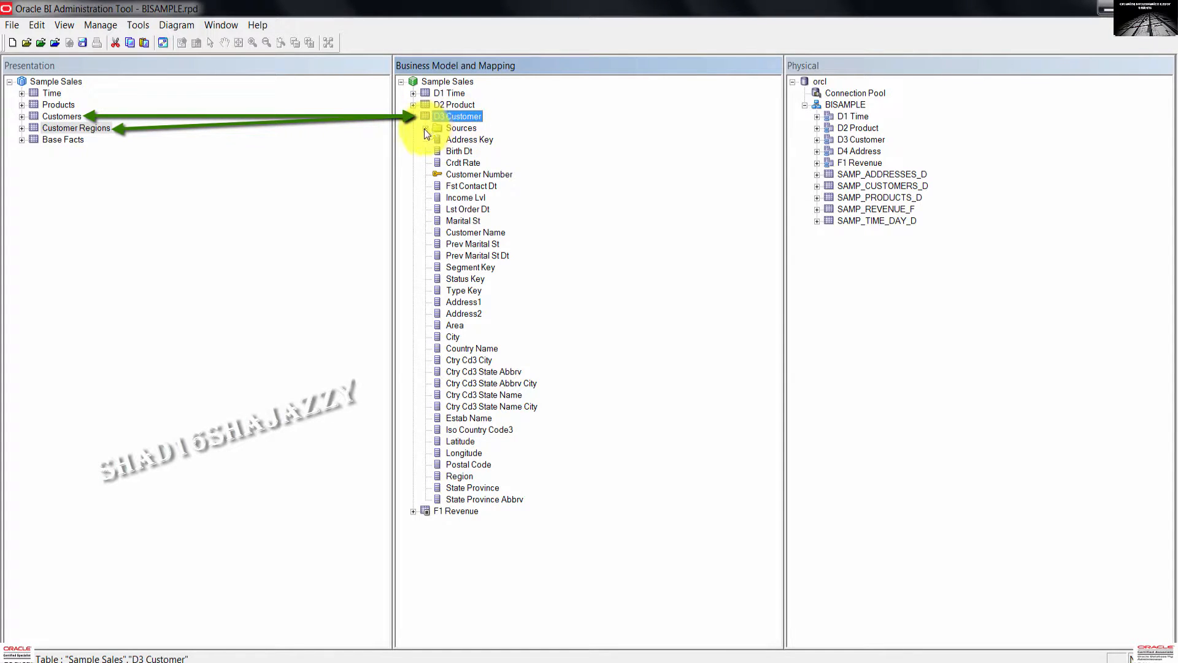
pyautogui.click(425, 128)
pyautogui.click(484, 142)
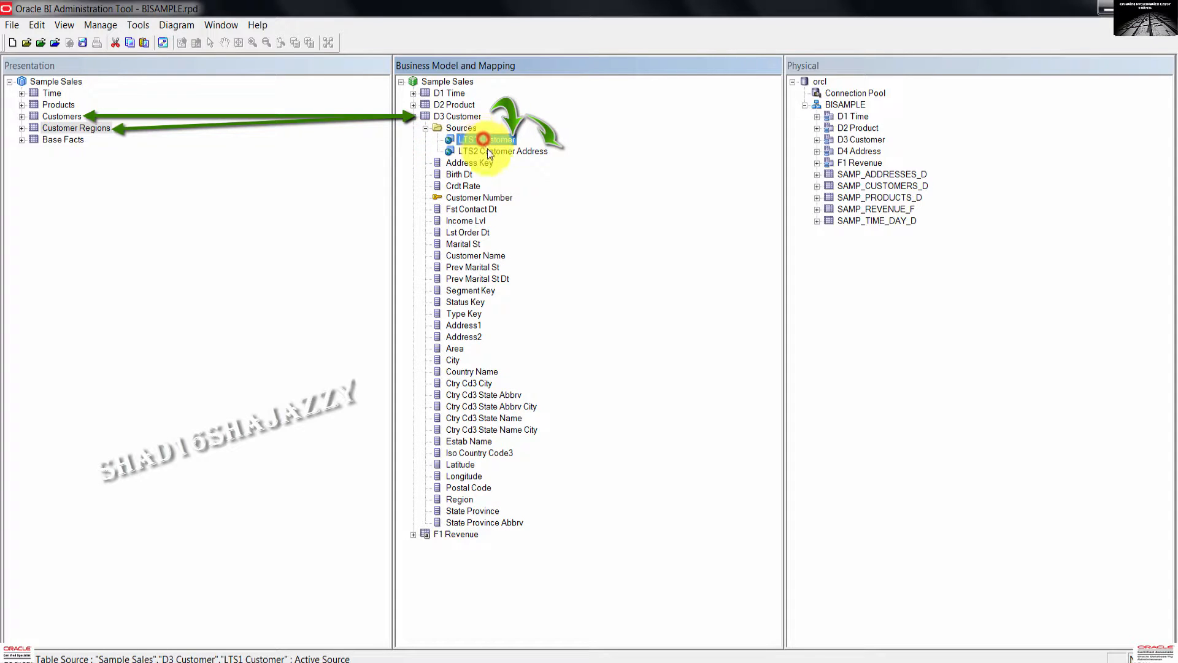
pyautogui.click(491, 151)
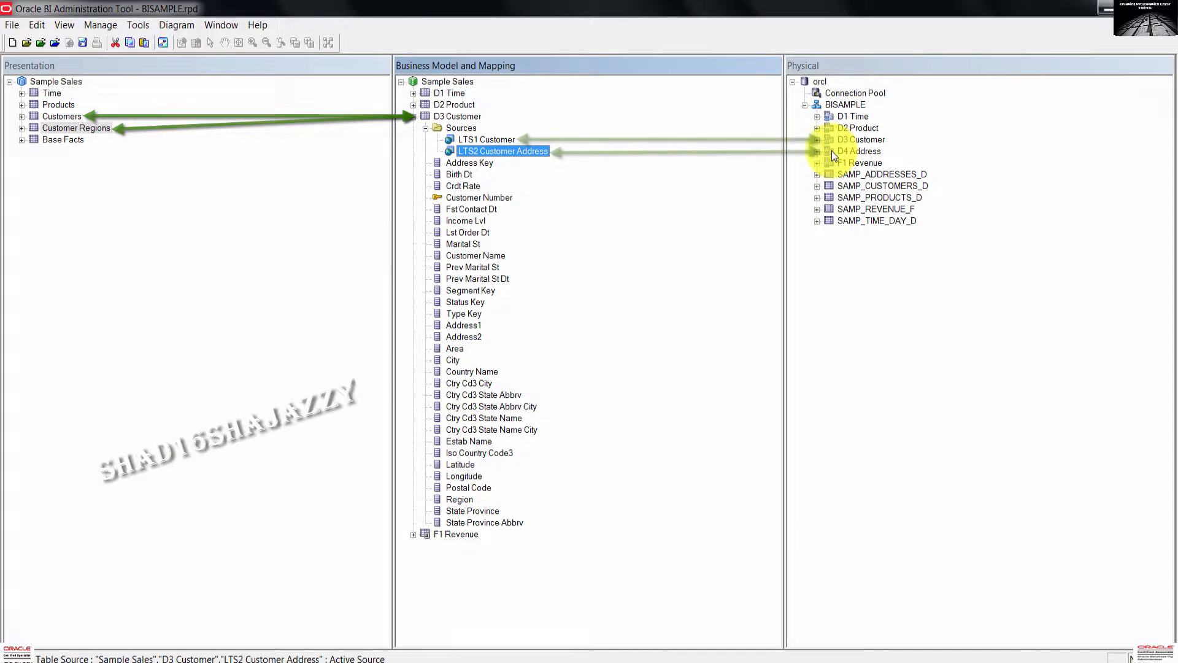
pyautogui.click(861, 142)
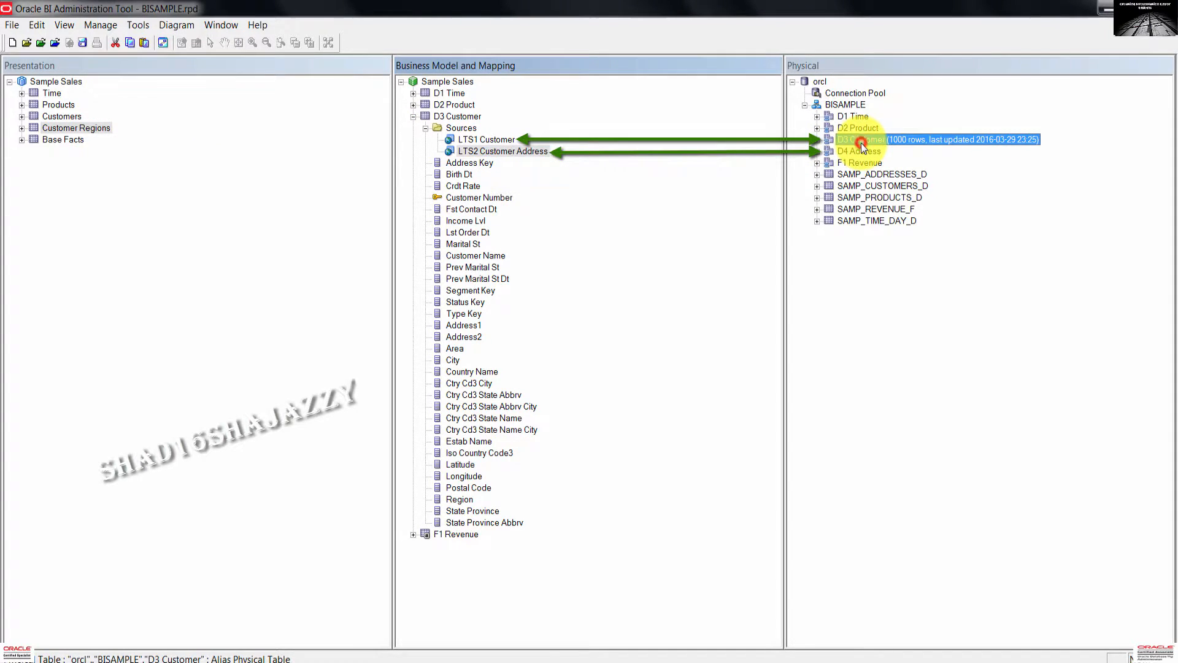
pyautogui.click(861, 151)
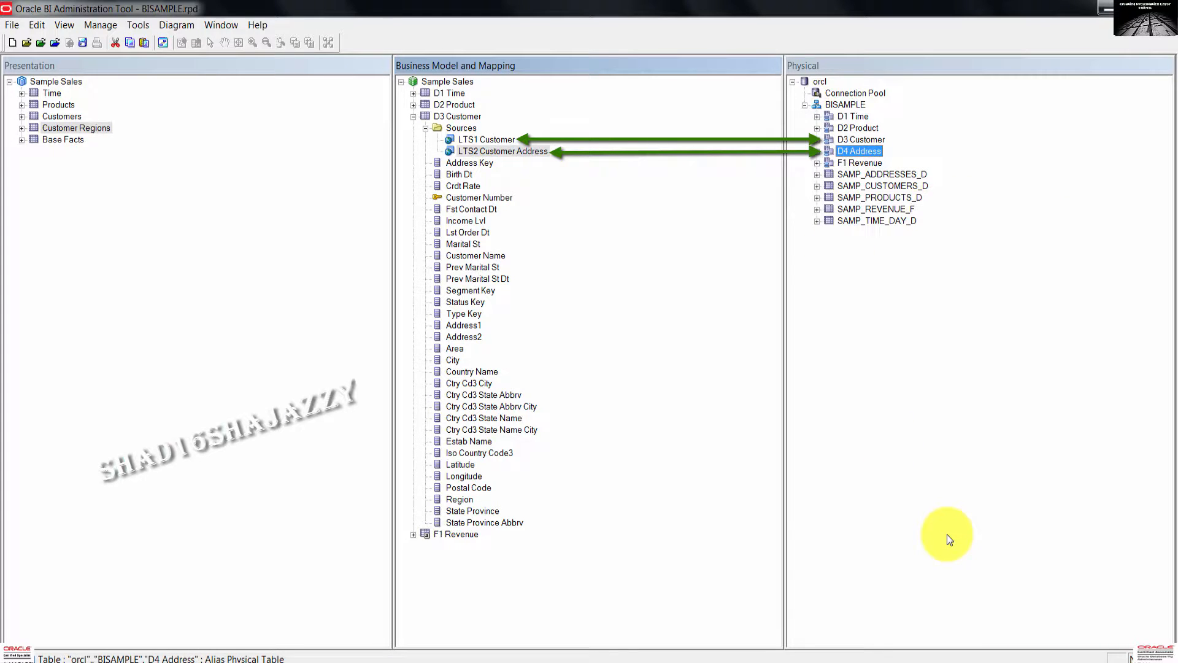
pyautogui.click(412, 117)
pyautogui.click(490, 197)
pyautogui.click(915, 357)
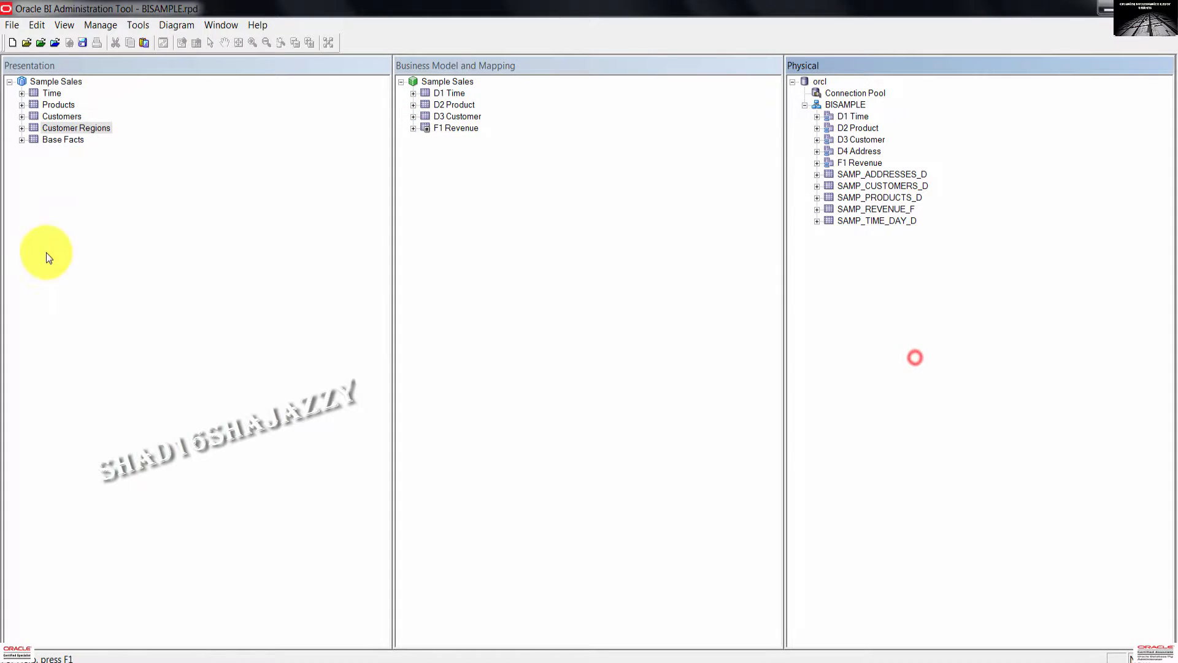
# Save the repository with a passing global consistency check, then close it via File > Close.
pyautogui.click(63, 232)
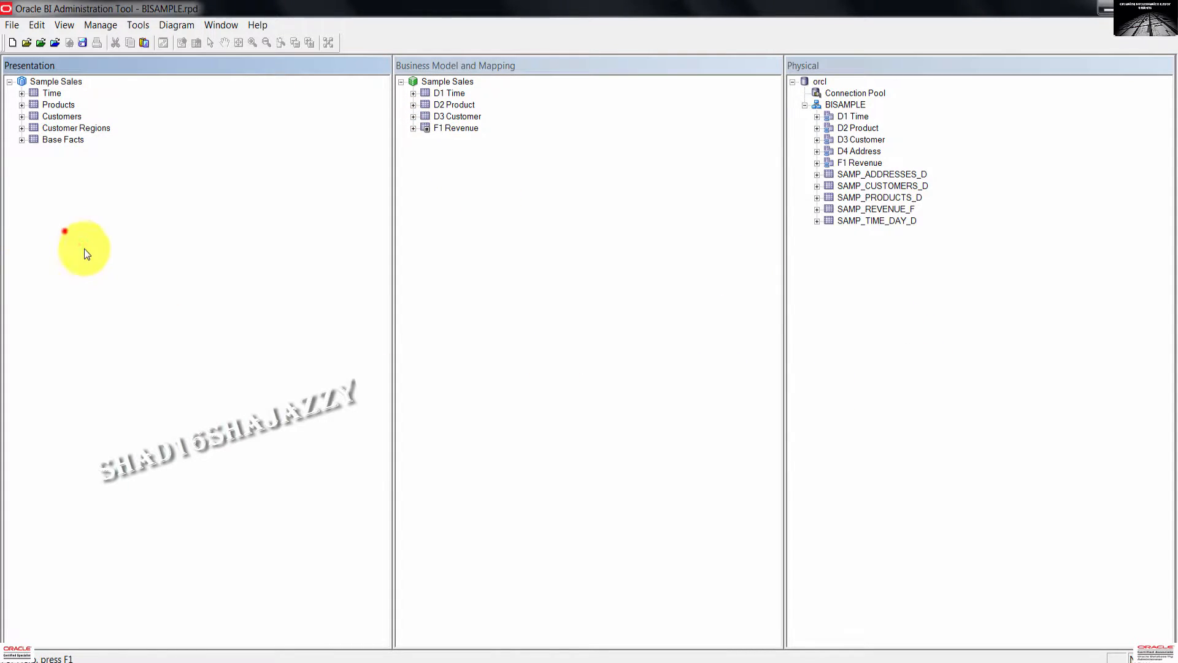
pyautogui.click(82, 43)
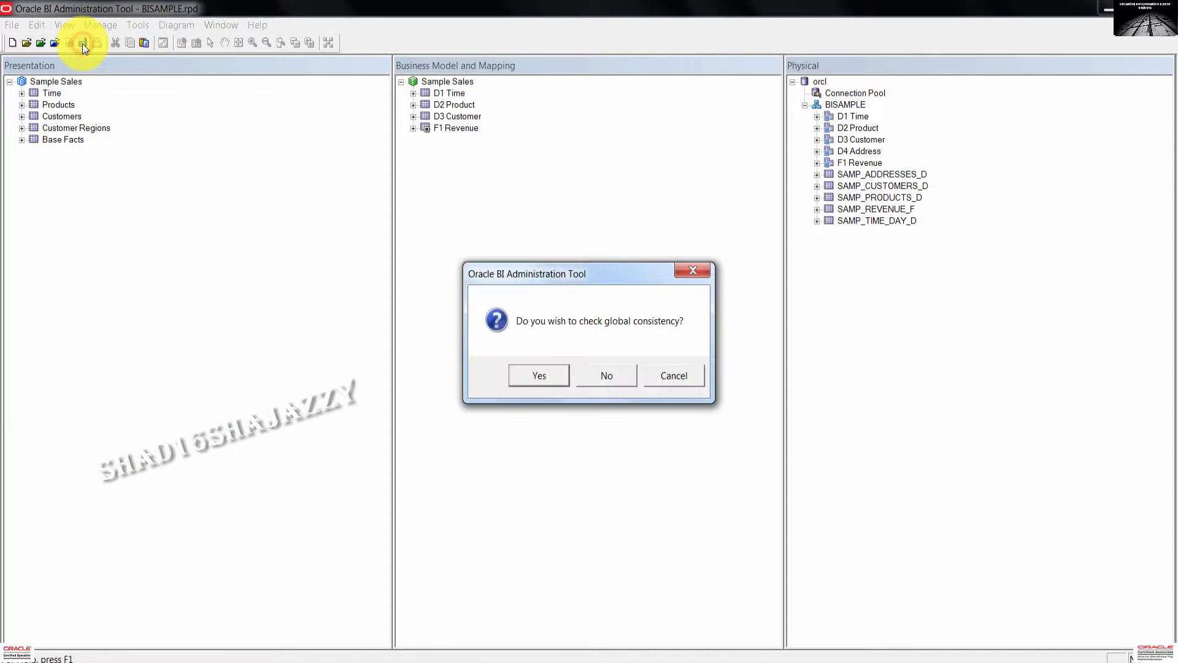
pyautogui.click(539, 376)
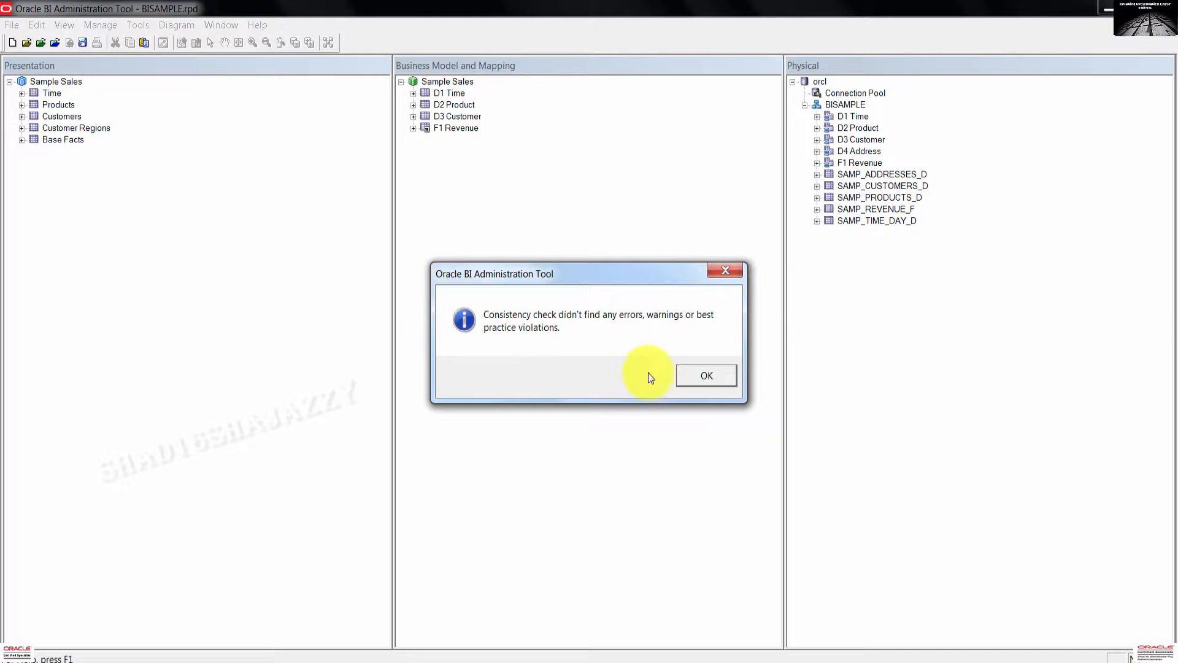
pyautogui.click(716, 378)
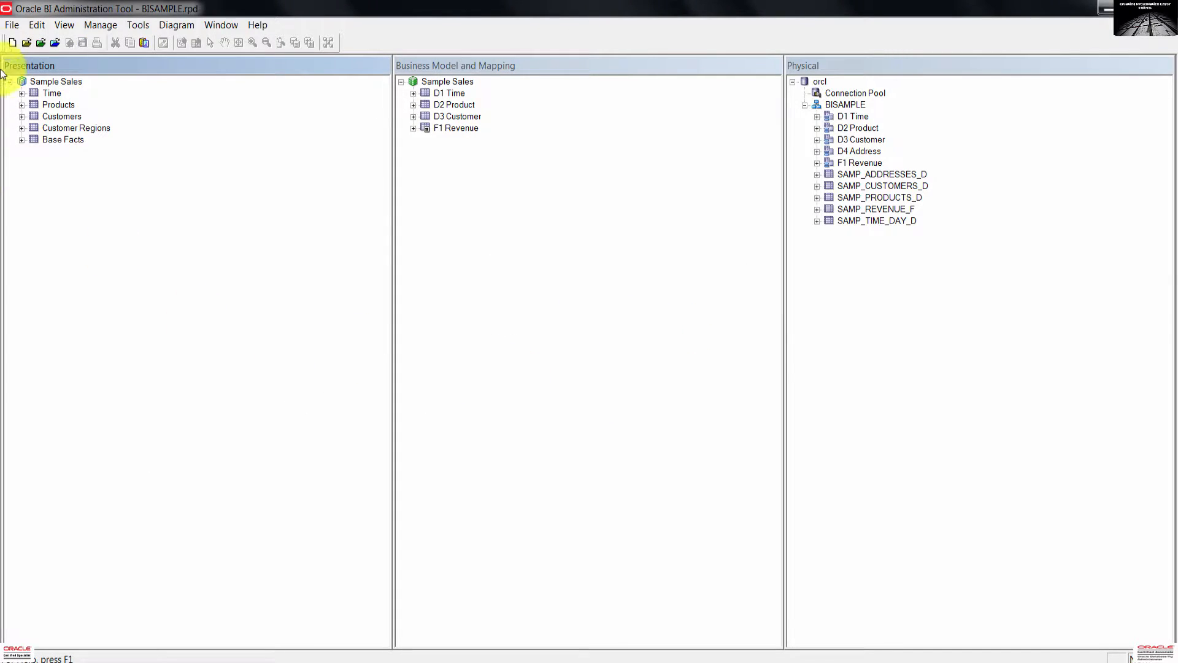
pyautogui.click(12, 25)
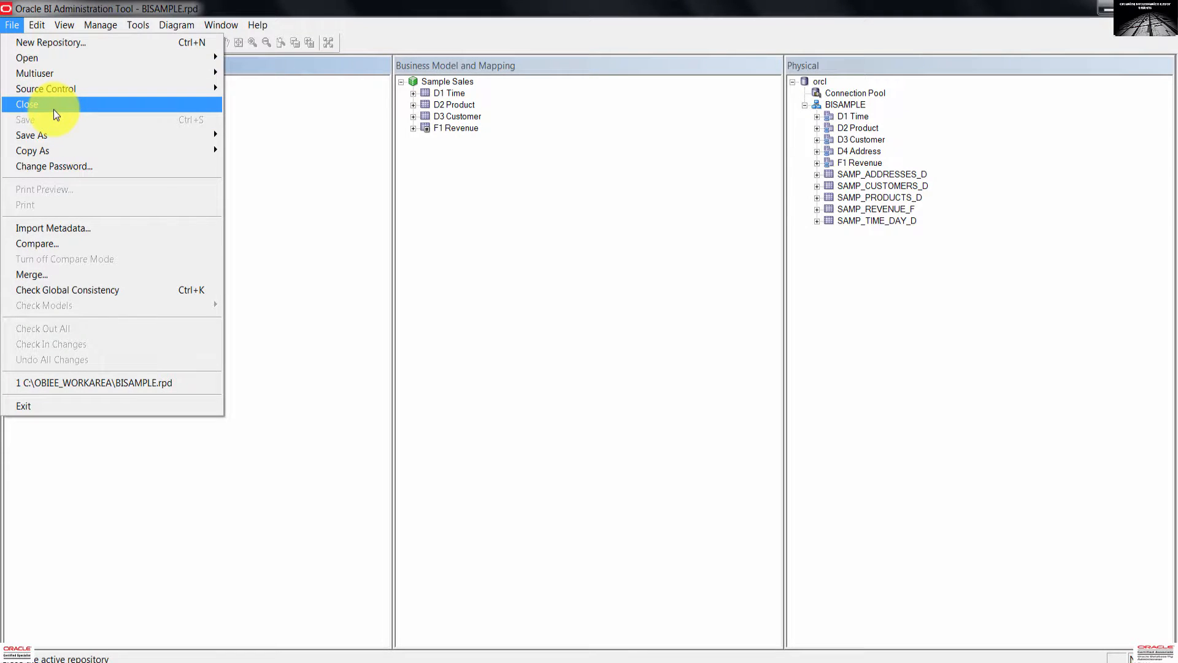
pyautogui.click(53, 109)
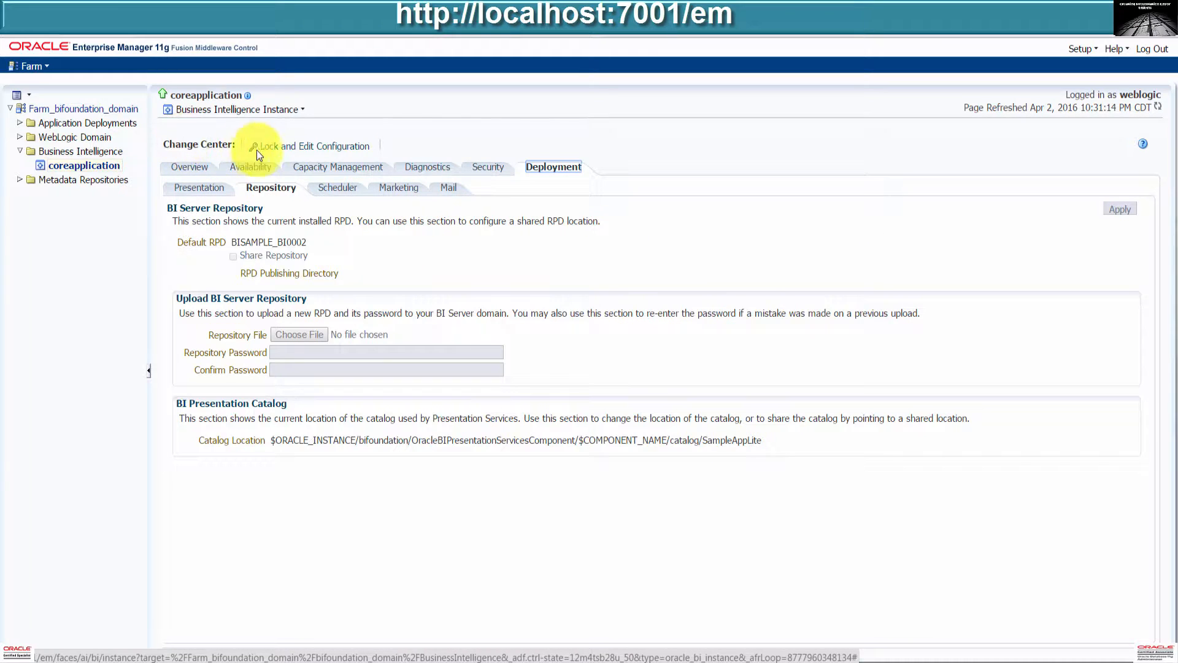
# Lock the coreapplication configuration for editing and dismiss the confirmation.
pyautogui.click(289, 147)
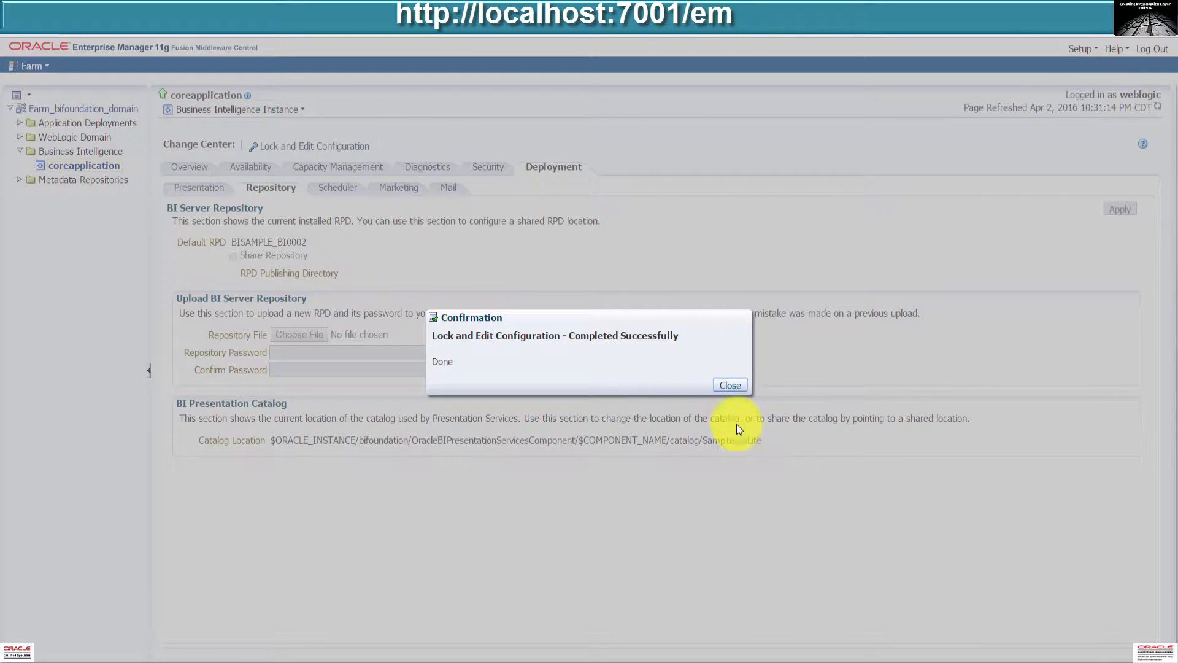
pyautogui.click(742, 387)
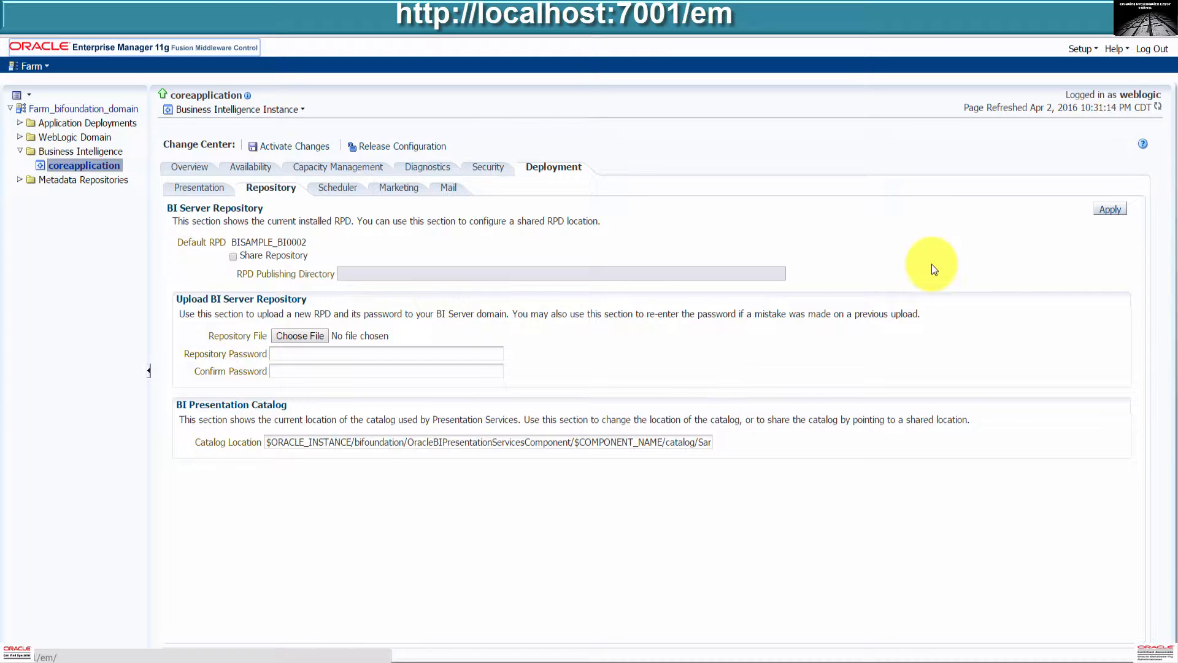
# Upload BISAMPLE.rpd from OBIEE_WORKAREA, enter and confirm the repository password, and apply it.
pyautogui.click(292, 336)
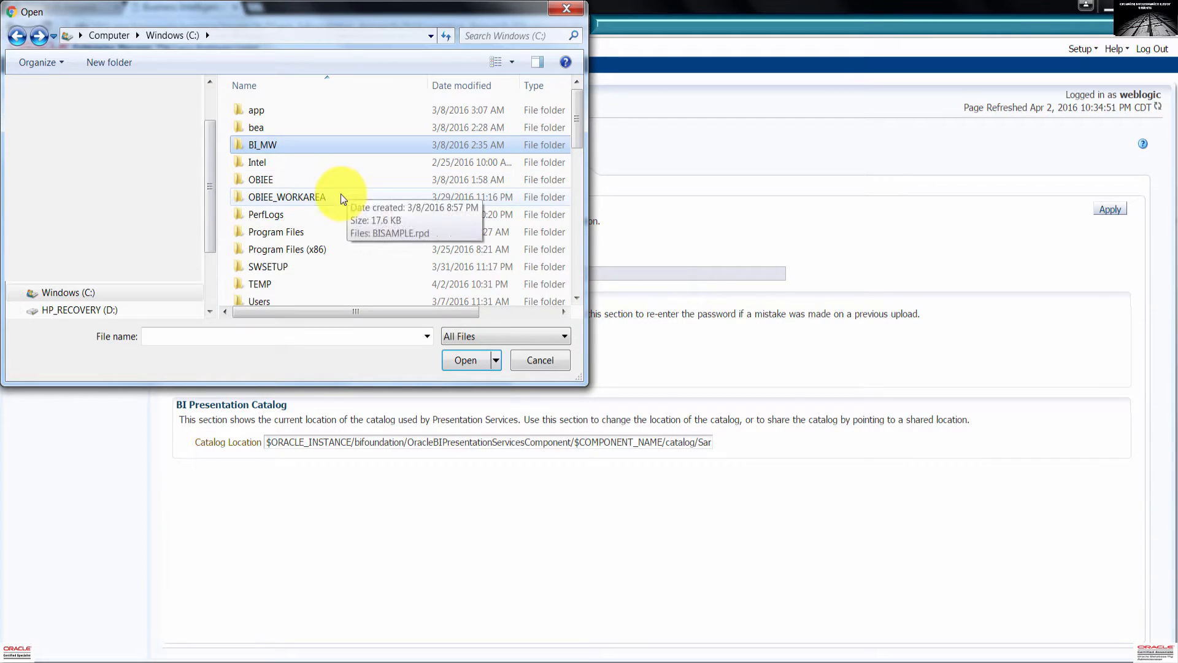
pyautogui.doubleClick(341, 194)
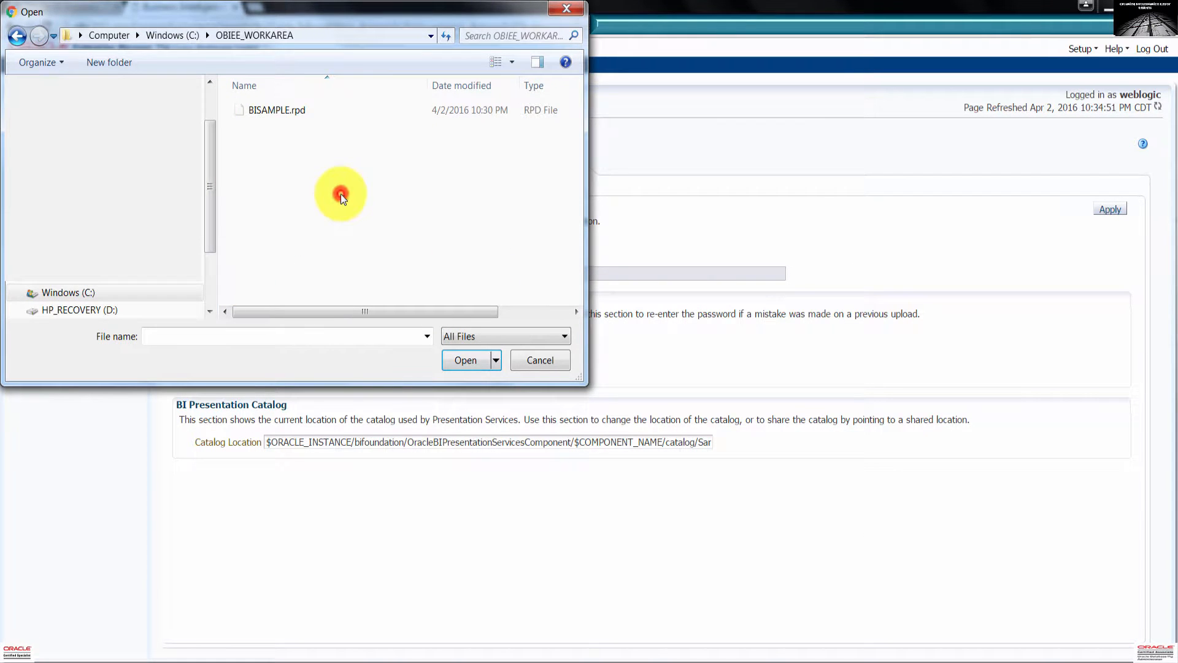
pyautogui.click(275, 110)
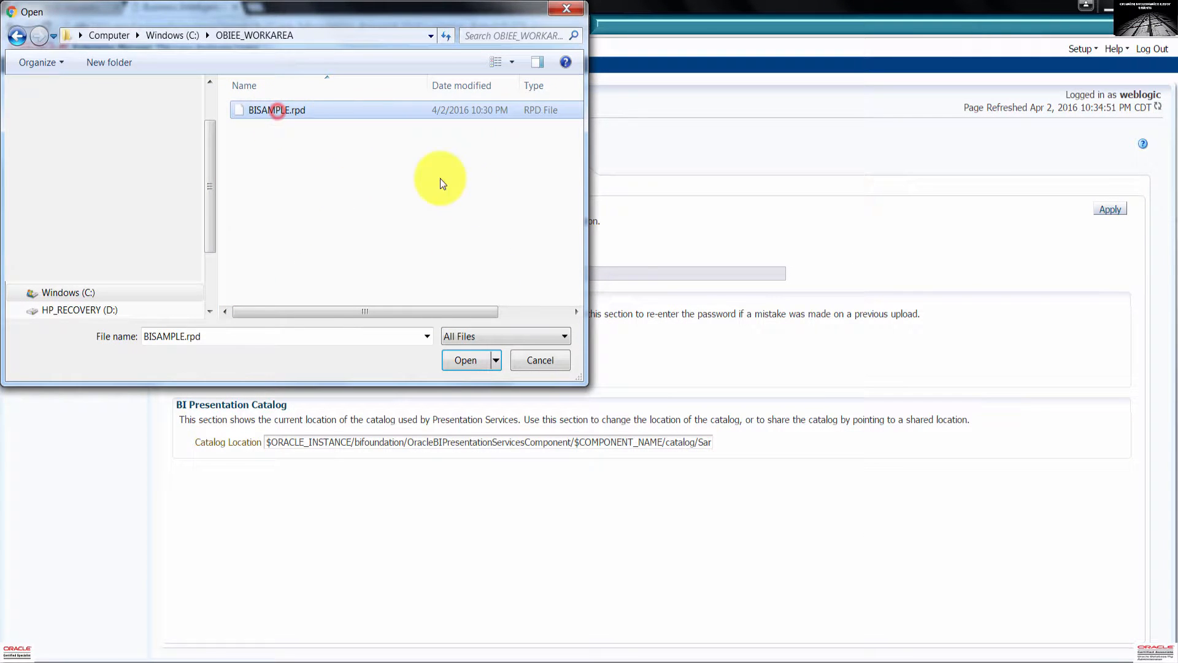
pyautogui.click(474, 364)
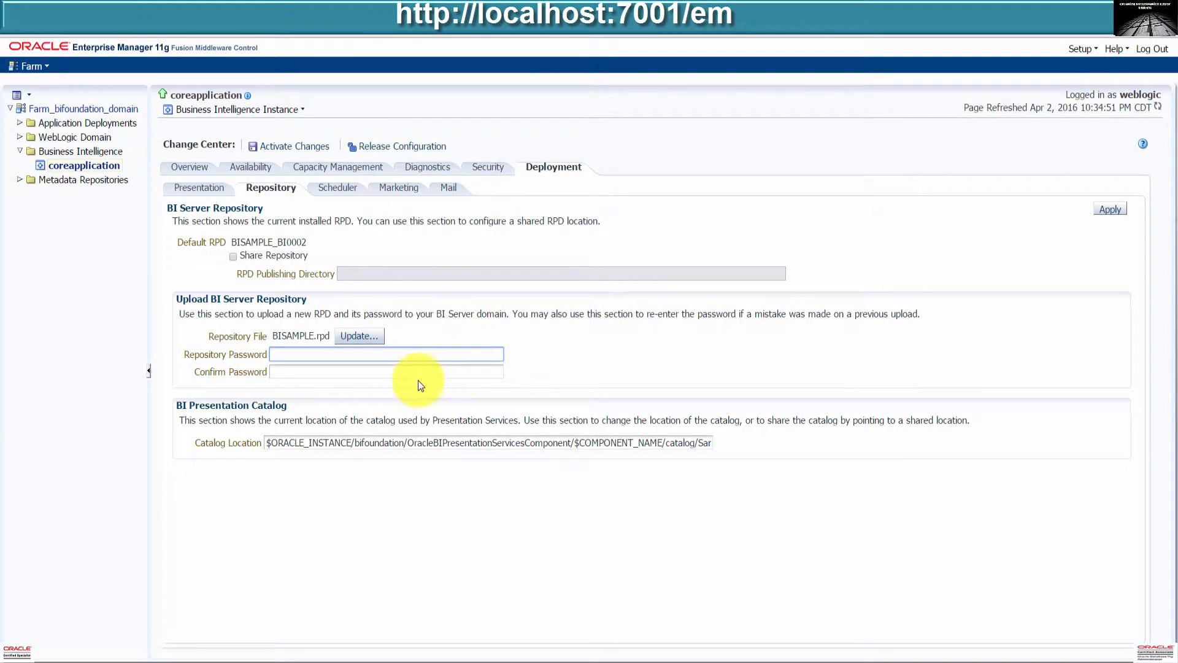
pyautogui.click(356, 356)
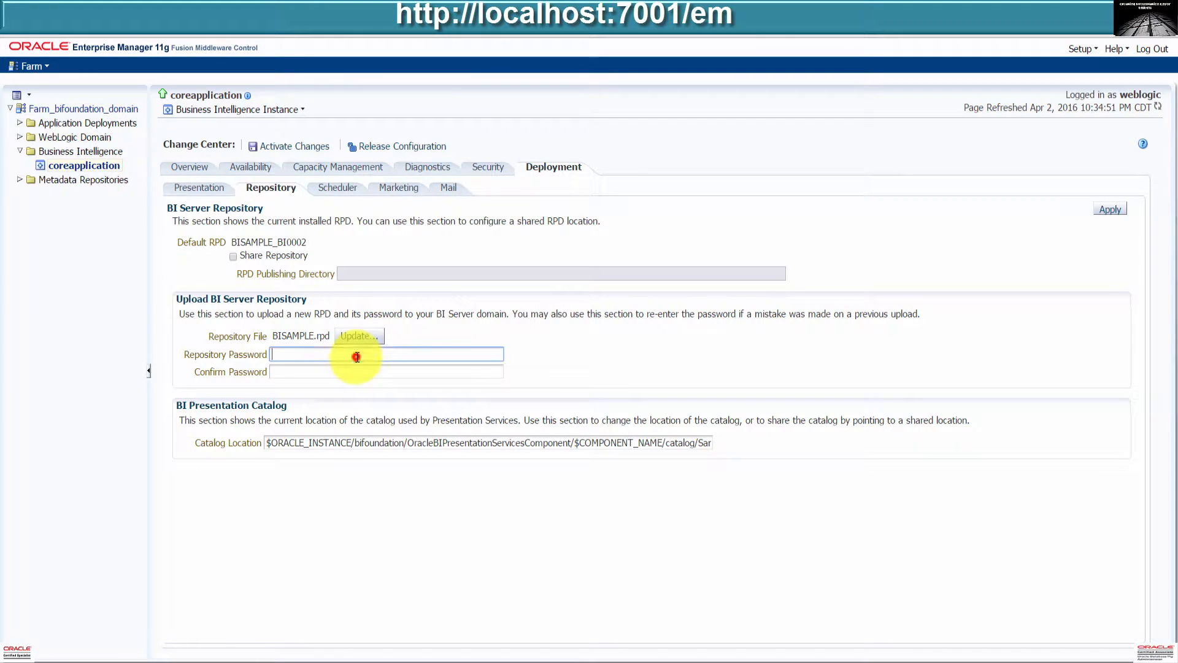
pyautogui.write('Admin123')
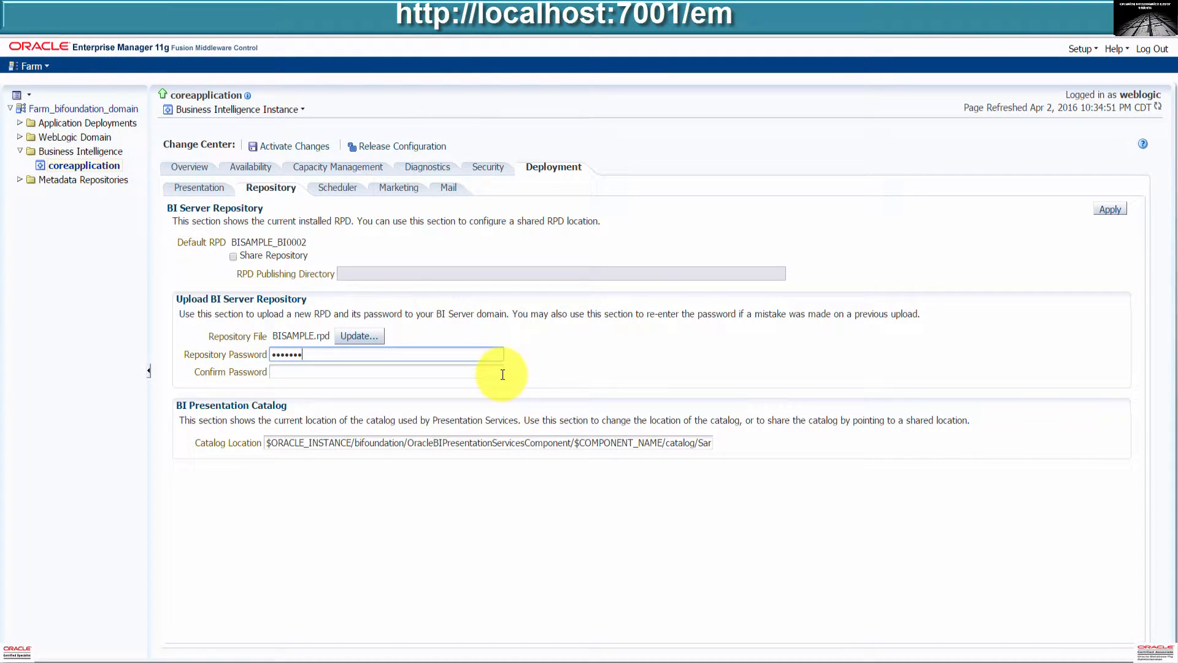
pyautogui.click(502, 374)
pyautogui.write('Admin123')
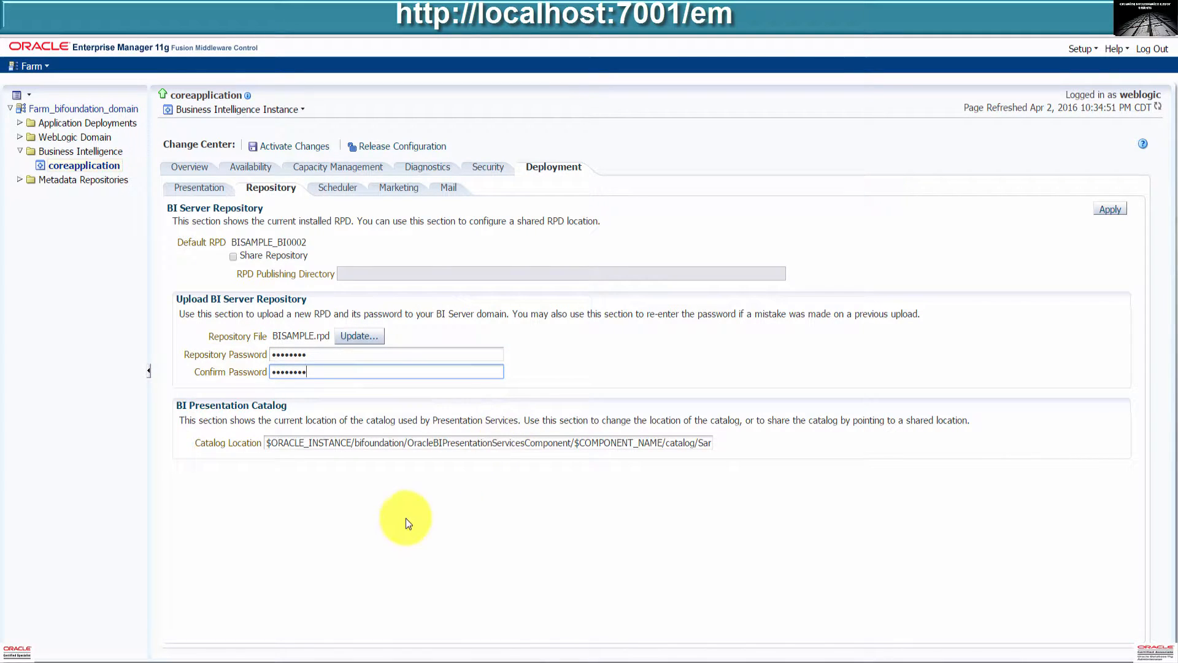
pyautogui.click(1114, 210)
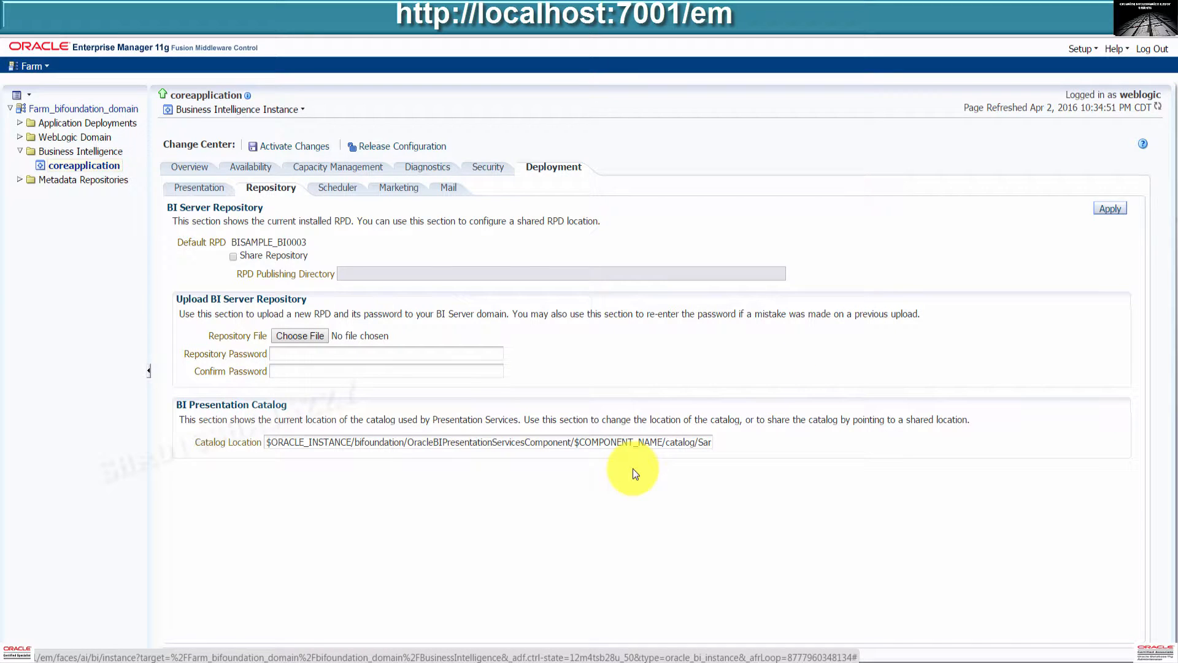
# Activate the pending configuration changes and proceed to restart the instance.
pyautogui.click(307, 146)
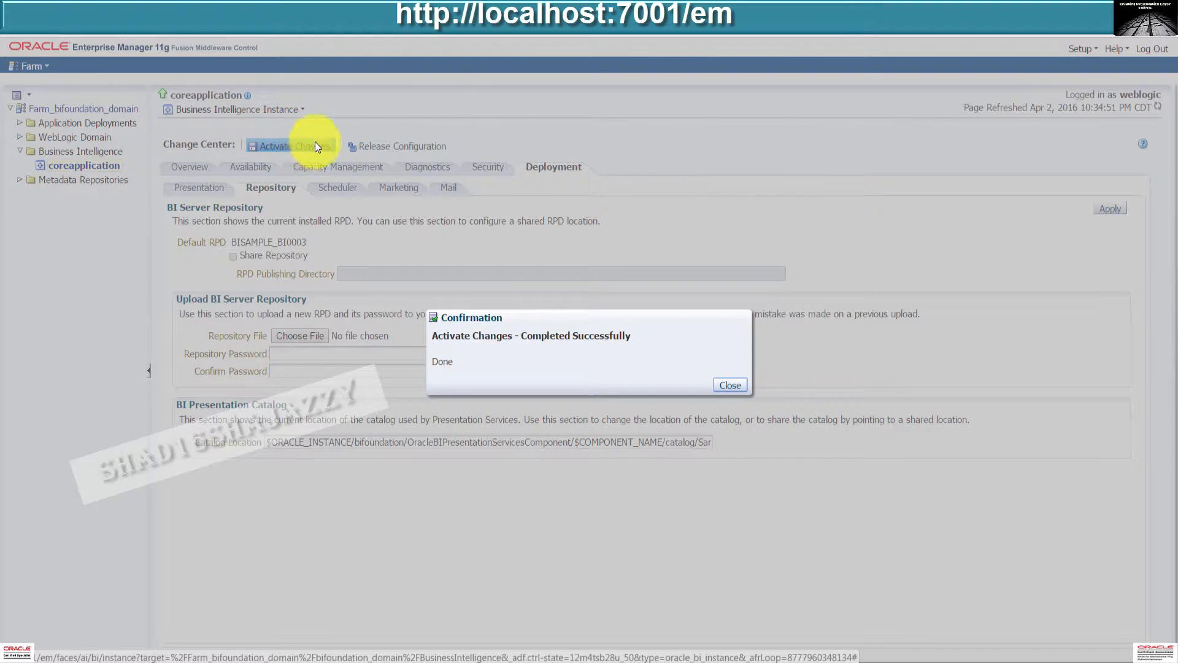
pyautogui.click(730, 385)
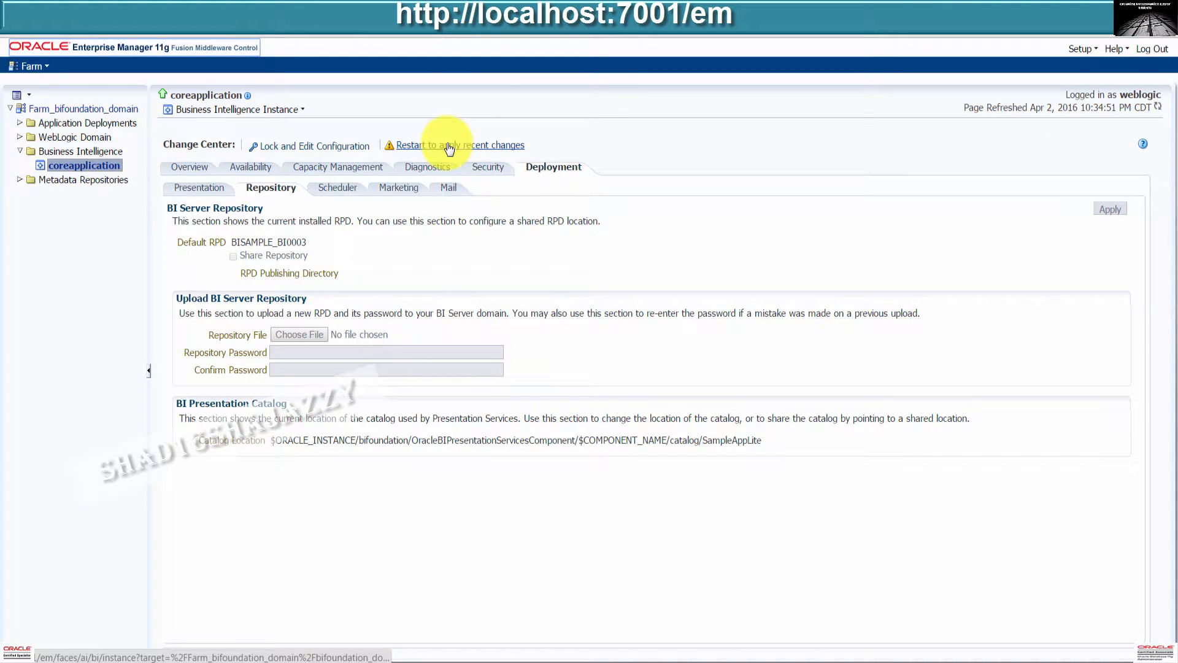
pyautogui.click(448, 146)
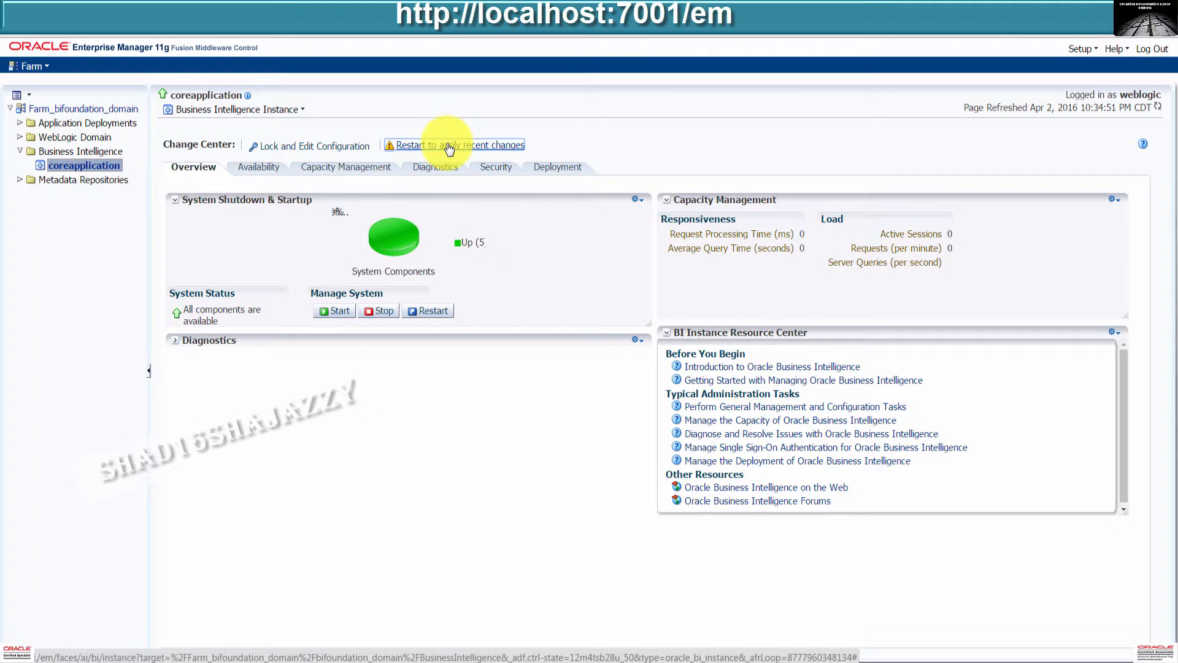
# Restart all BI components, confirming the restart and dismissing the completion notice.
pyautogui.click(445, 310)
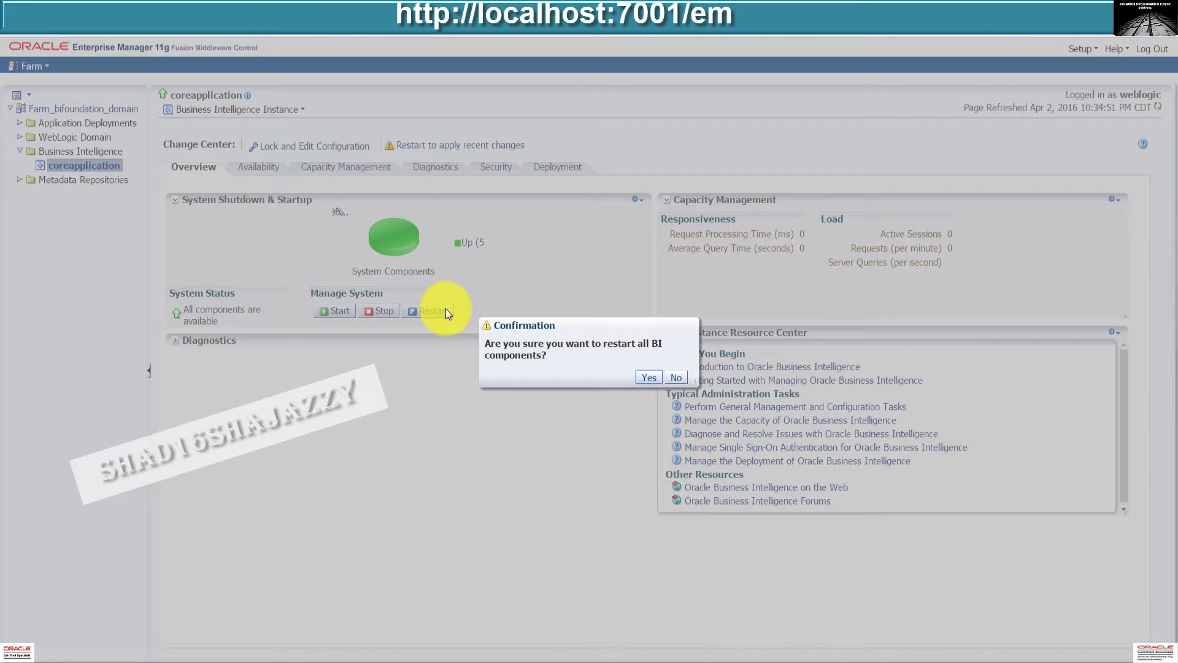
pyautogui.click(648, 377)
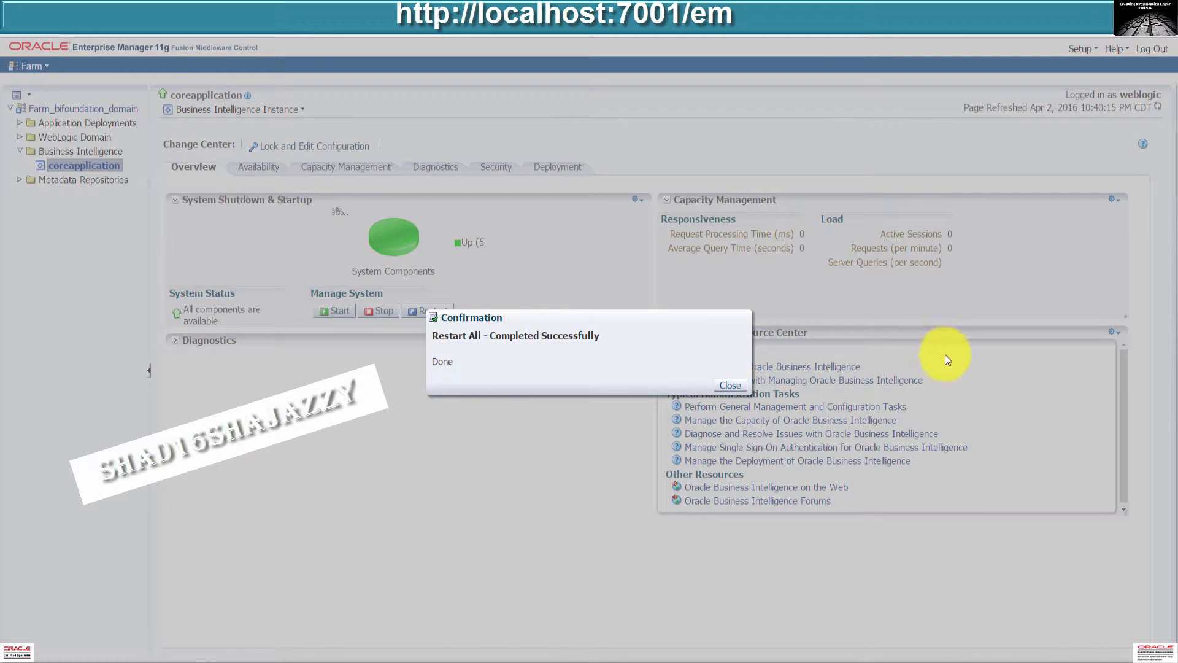
pyautogui.click(723, 385)
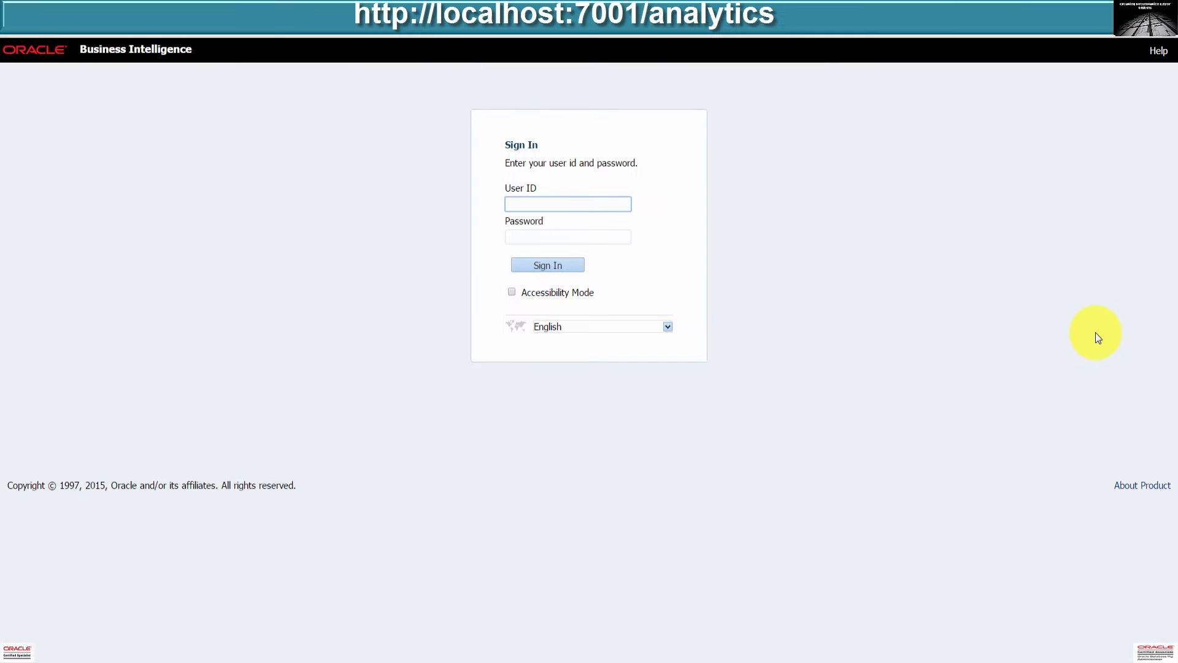
# Sign in to Oracle BI Analytics with the user ID and password and start a new analysis.
pyautogui.write('we')
pyautogui.press('Down')
pyautogui.press('Tab')
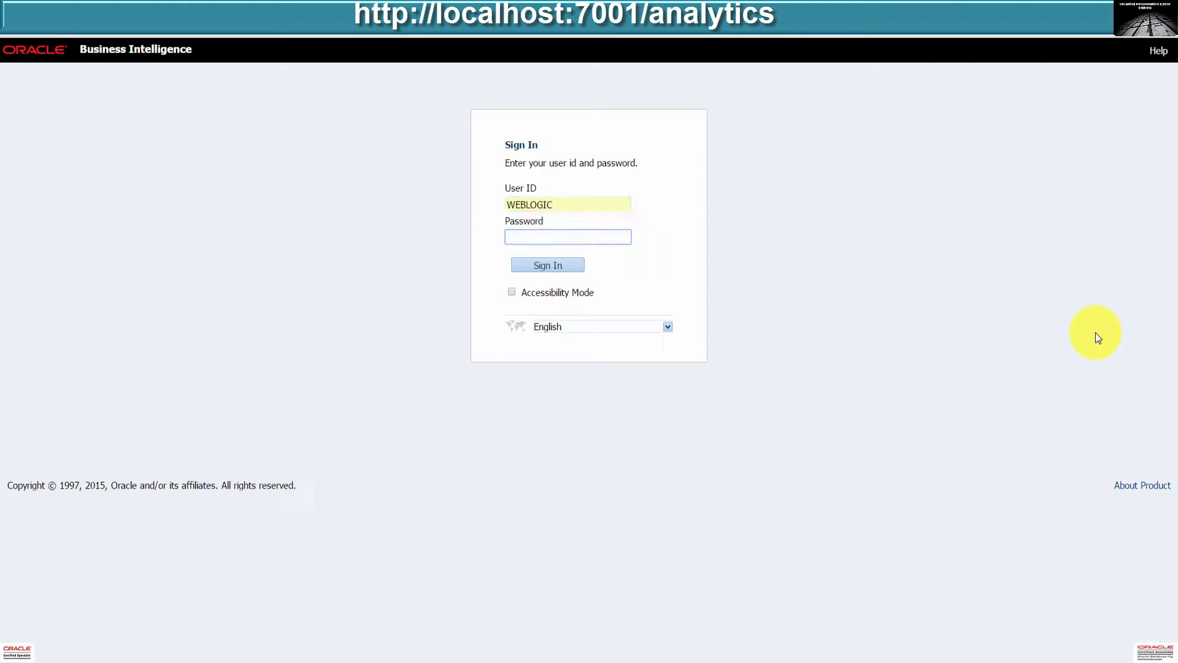
pyautogui.write('welcome1')
pyautogui.press('Return')
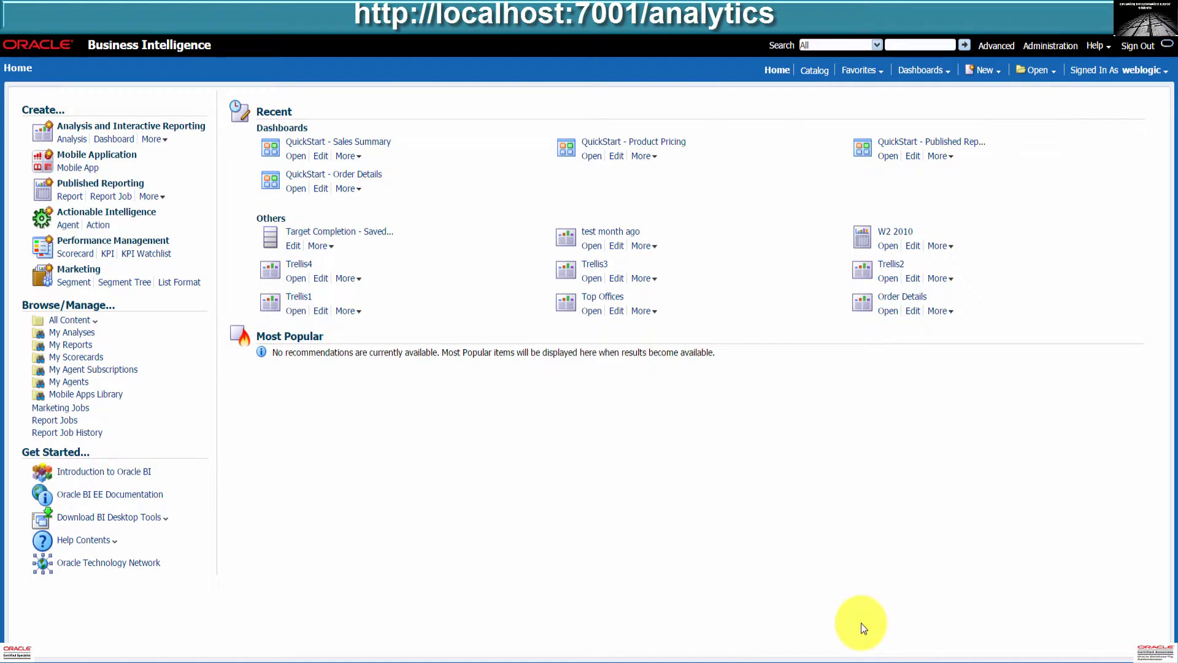
pyautogui.click(76, 142)
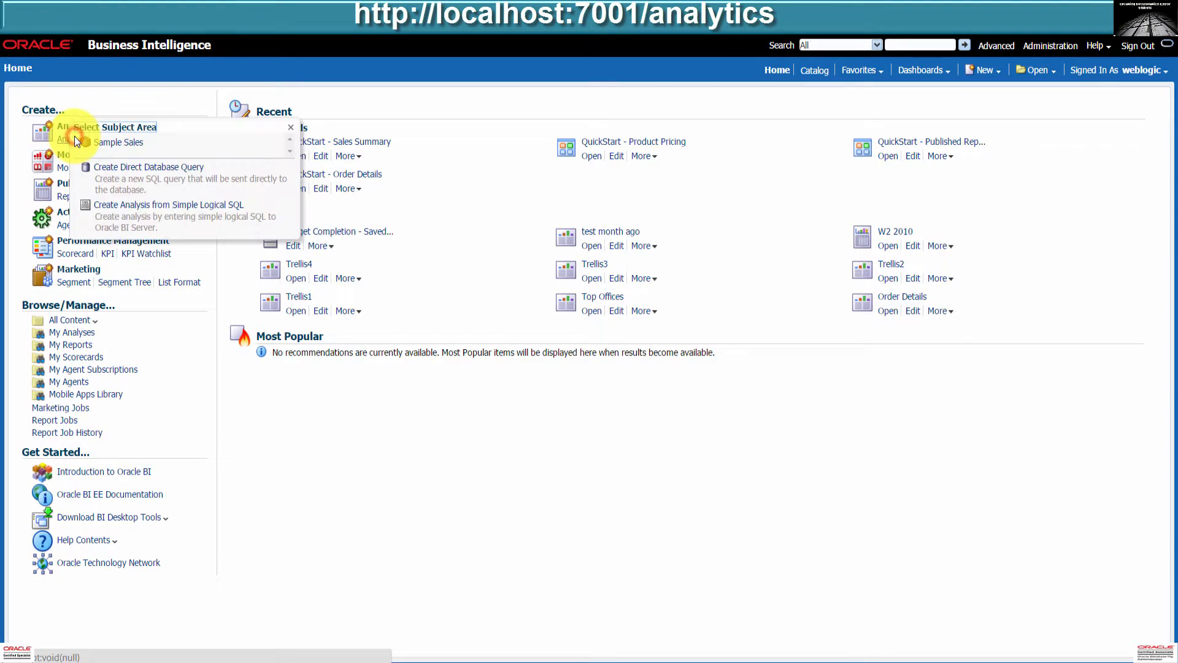
# Add Region, Customer Name, Type and Revenue columns to a Sample Sales analysis and view results.
pyautogui.click(120, 143)
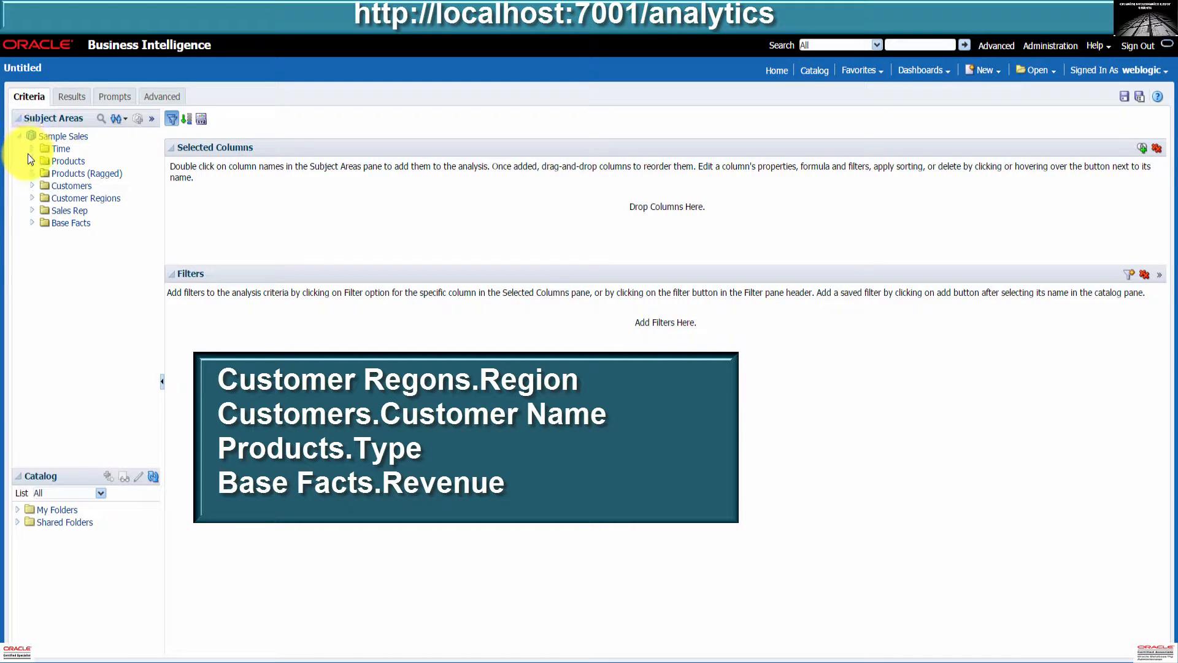
pyautogui.click(32, 198)
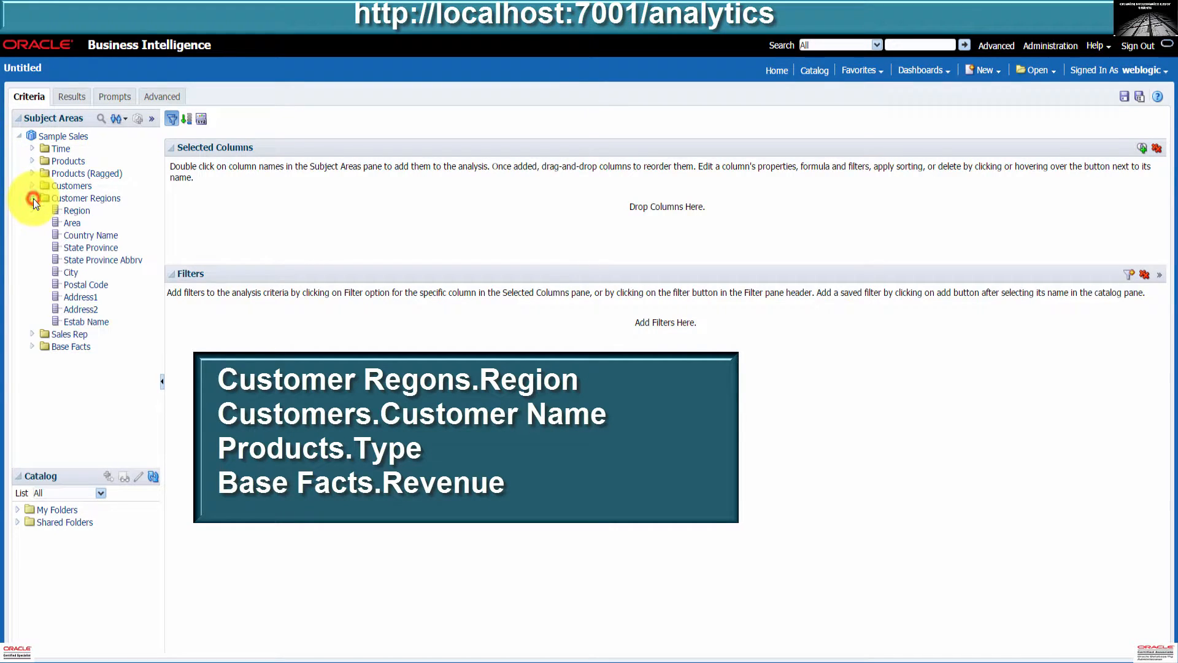
pyautogui.doubleClick(75, 212)
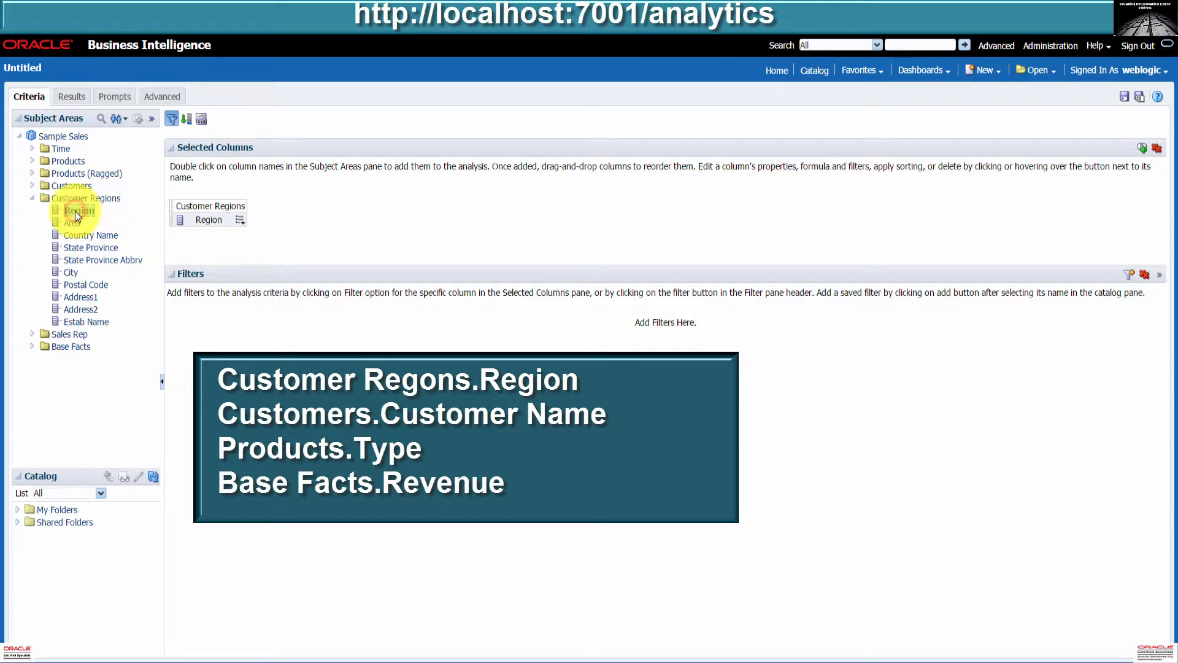
pyautogui.click(32, 186)
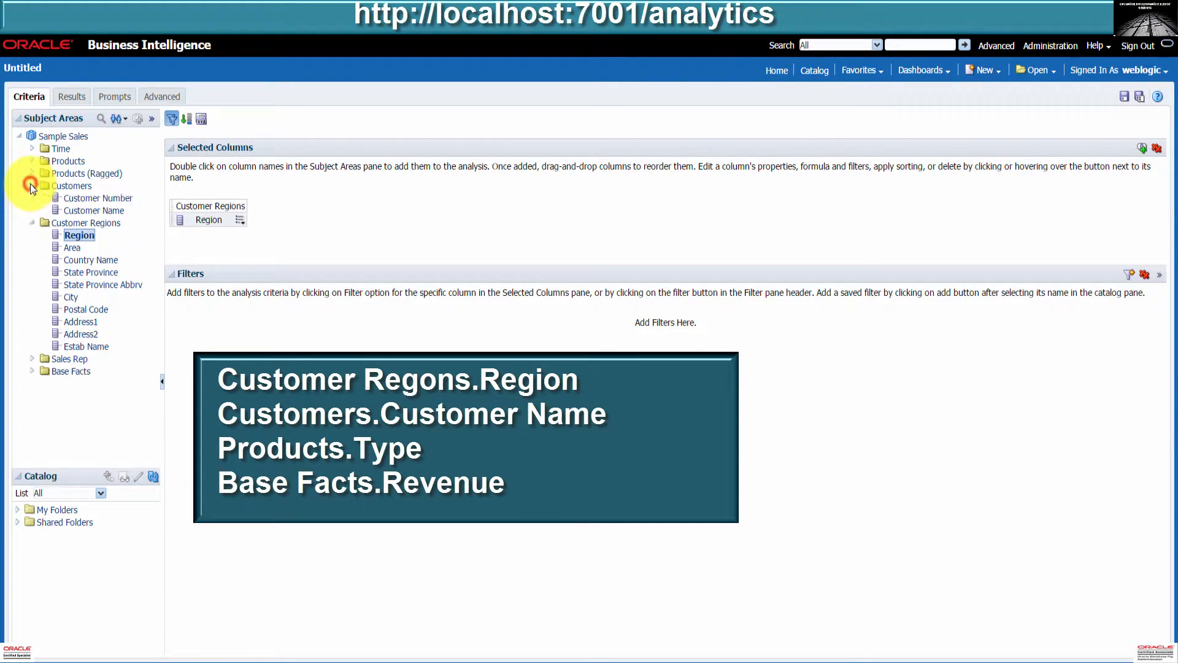
pyautogui.doubleClick(89, 211)
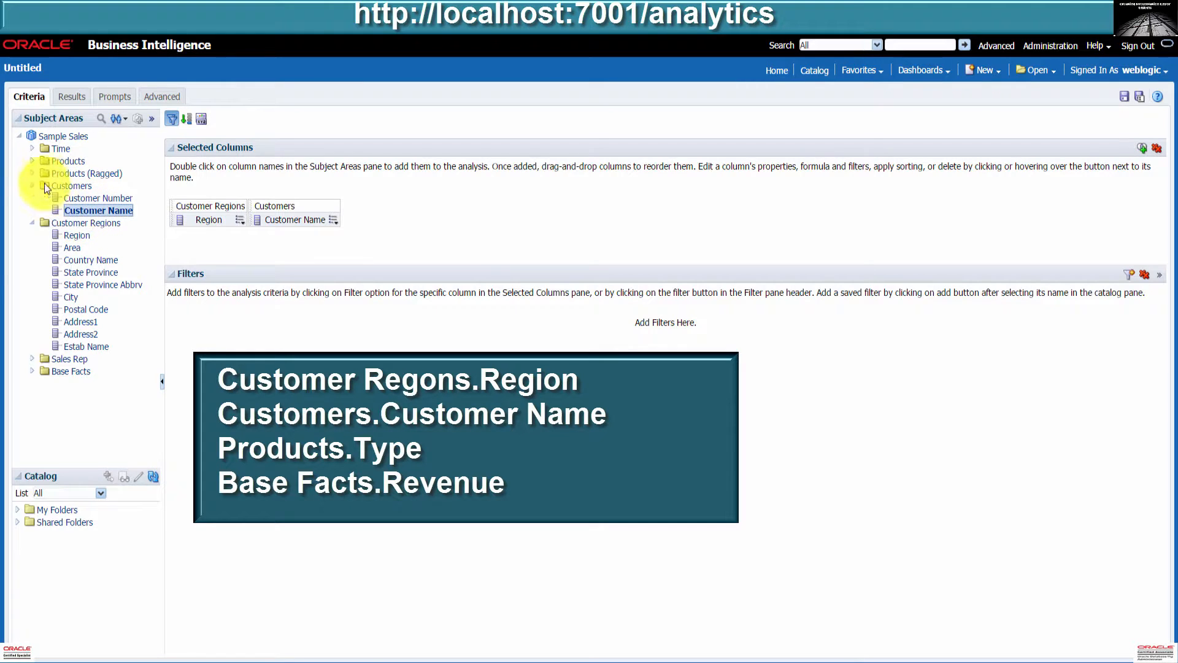
pyautogui.click(31, 160)
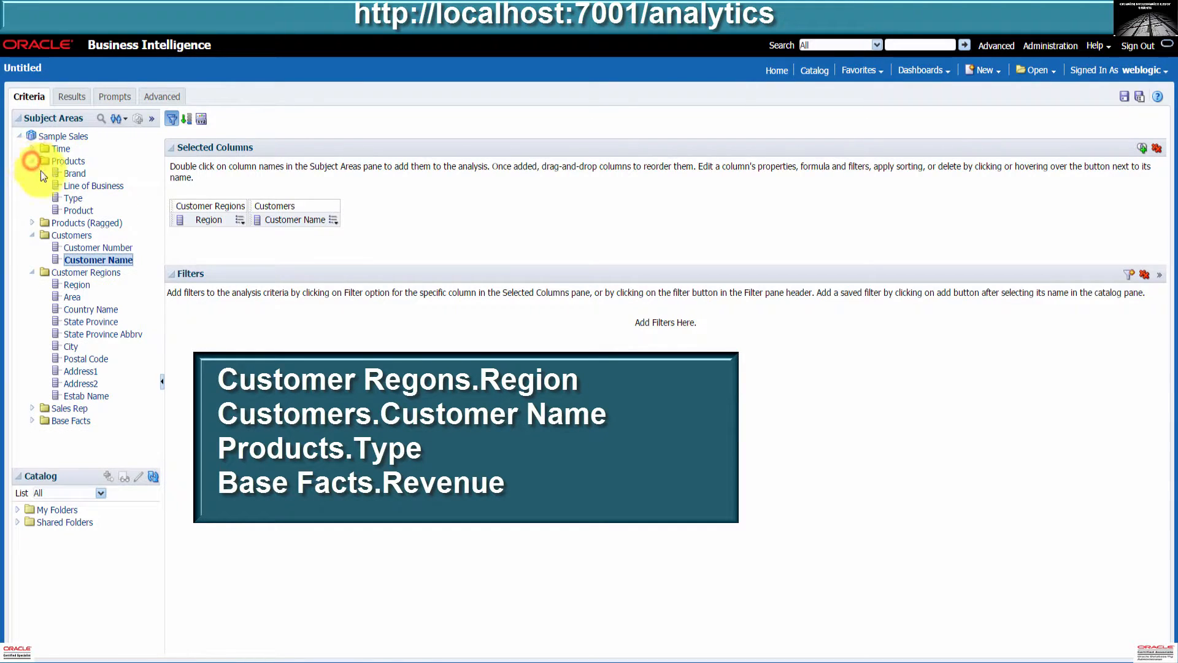
pyautogui.doubleClick(74, 200)
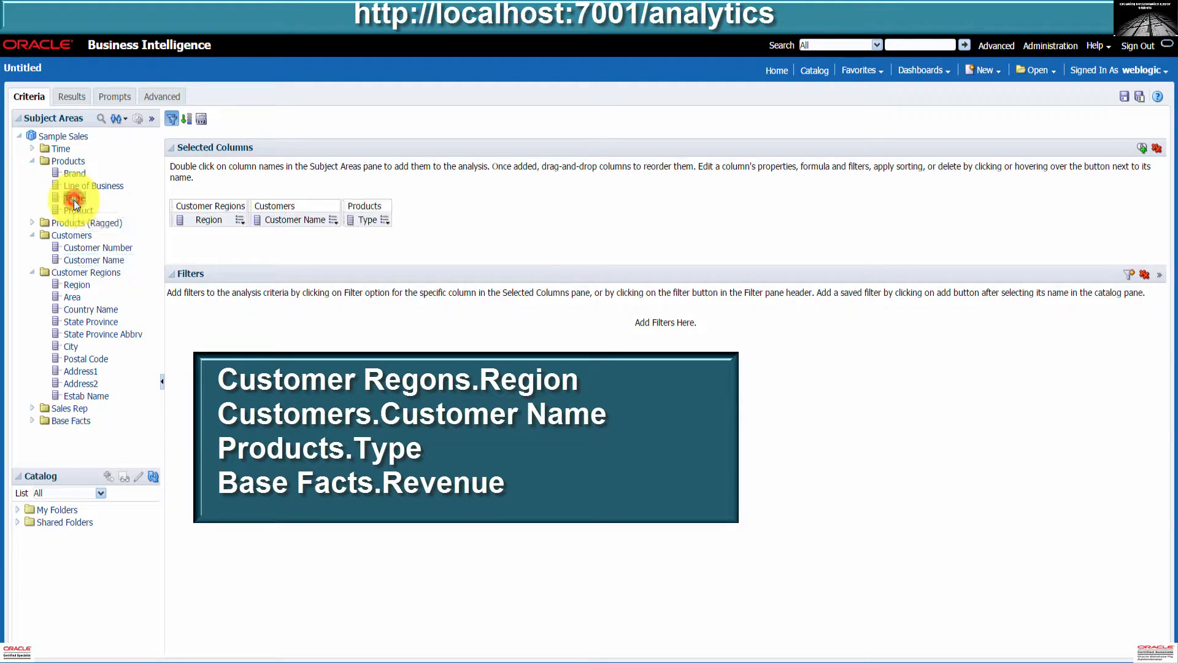
pyautogui.click(32, 420)
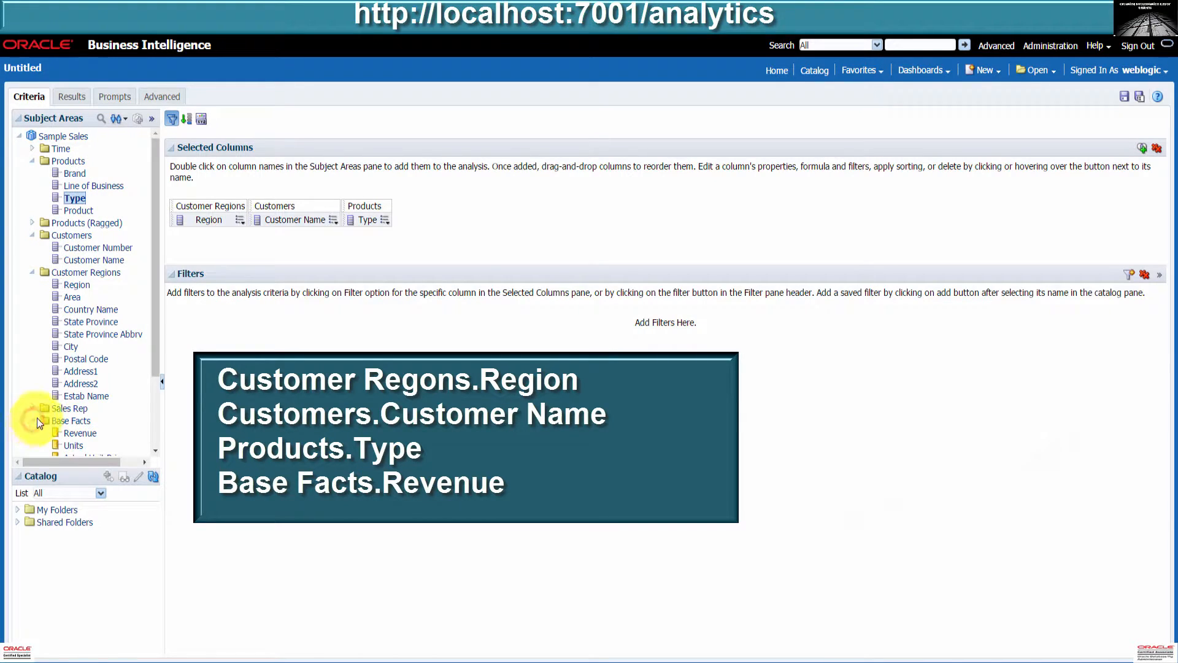
pyautogui.scroll(-3, 49, 408)
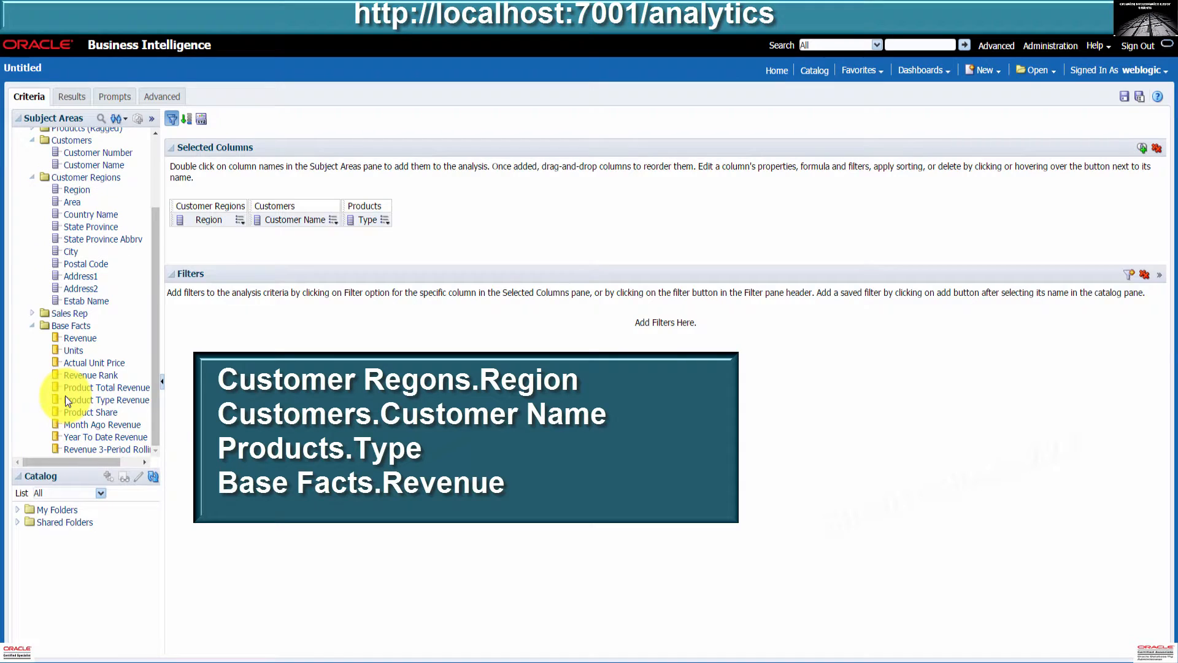
pyautogui.doubleClick(75, 338)
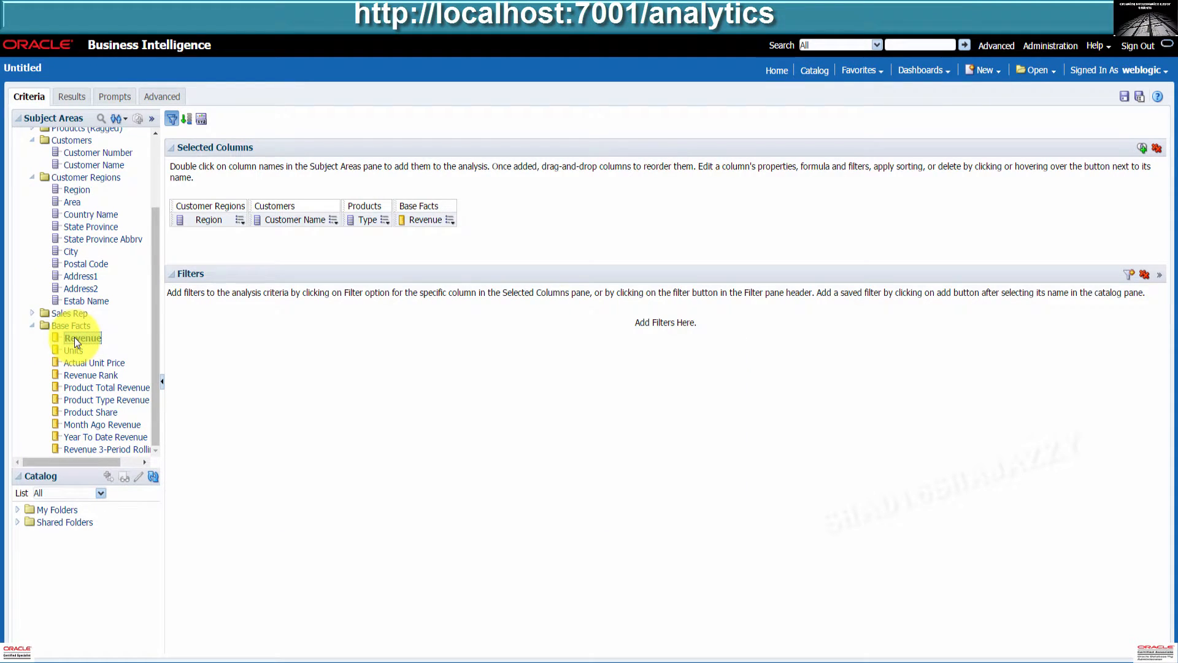
pyautogui.click(76, 97)
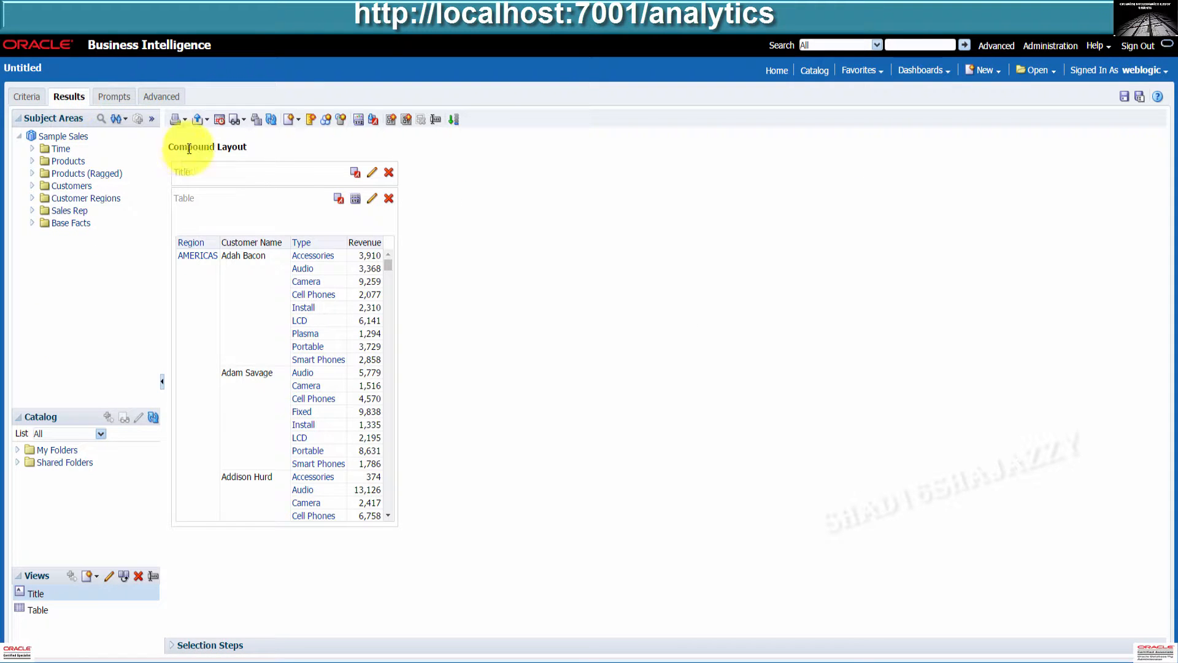
# Switch the results table's properties to content paging.
pyautogui.click(355, 198)
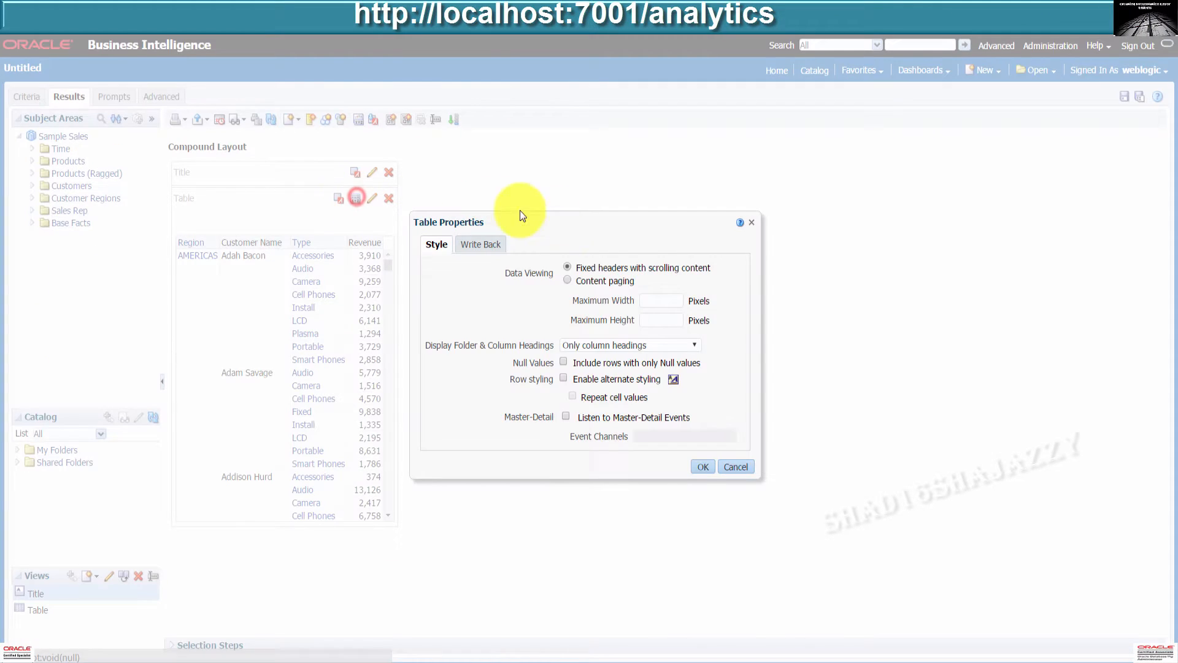
pyautogui.click(567, 280)
pyautogui.click(702, 466)
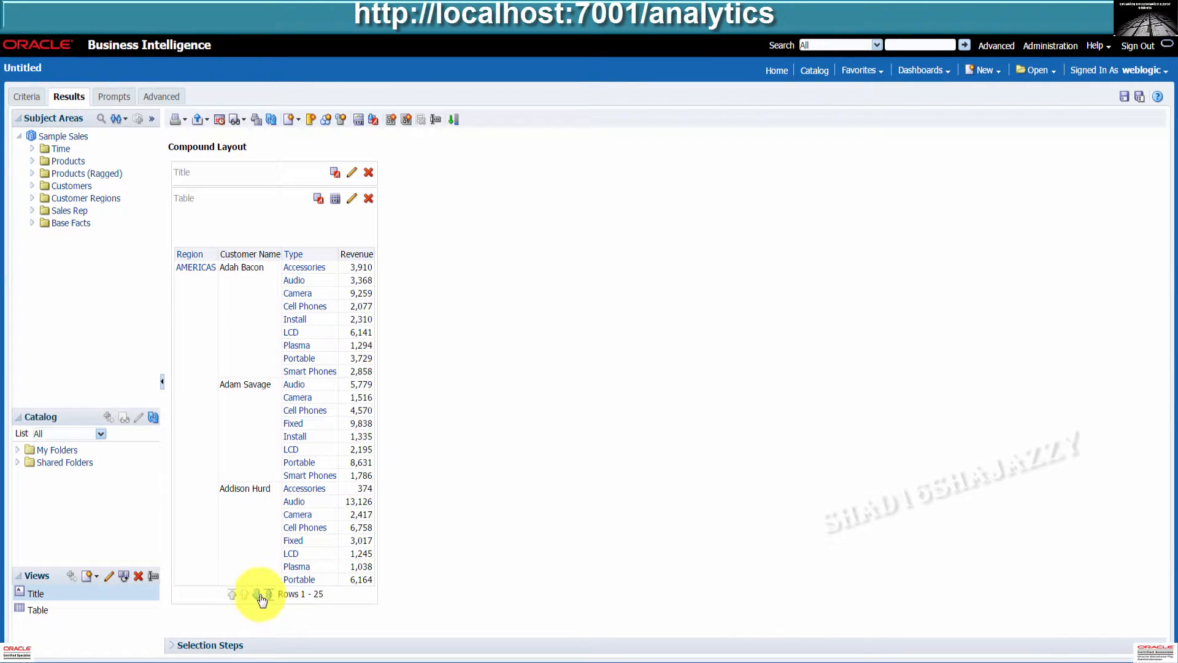
# Page forward three times and back to the first 25 rows of the table.
pyautogui.click(259, 594)
pyautogui.click(259, 594)
pyautogui.click(259, 594)
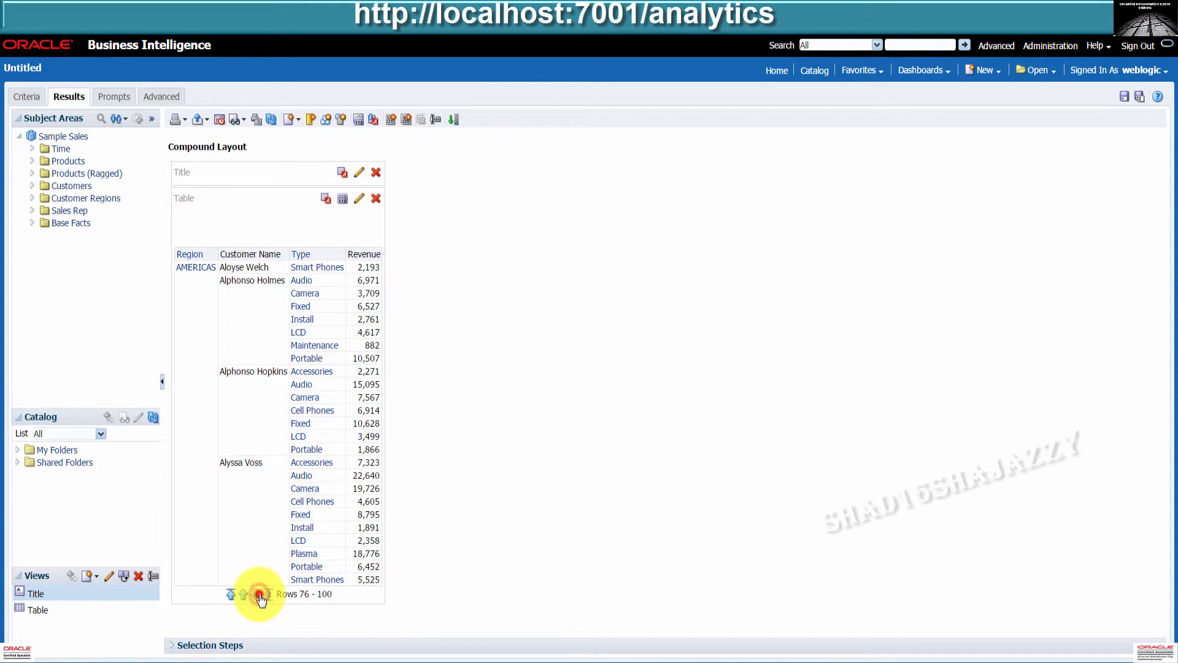
pyautogui.click(245, 594)
pyautogui.click(245, 594)
pyautogui.click(244, 594)
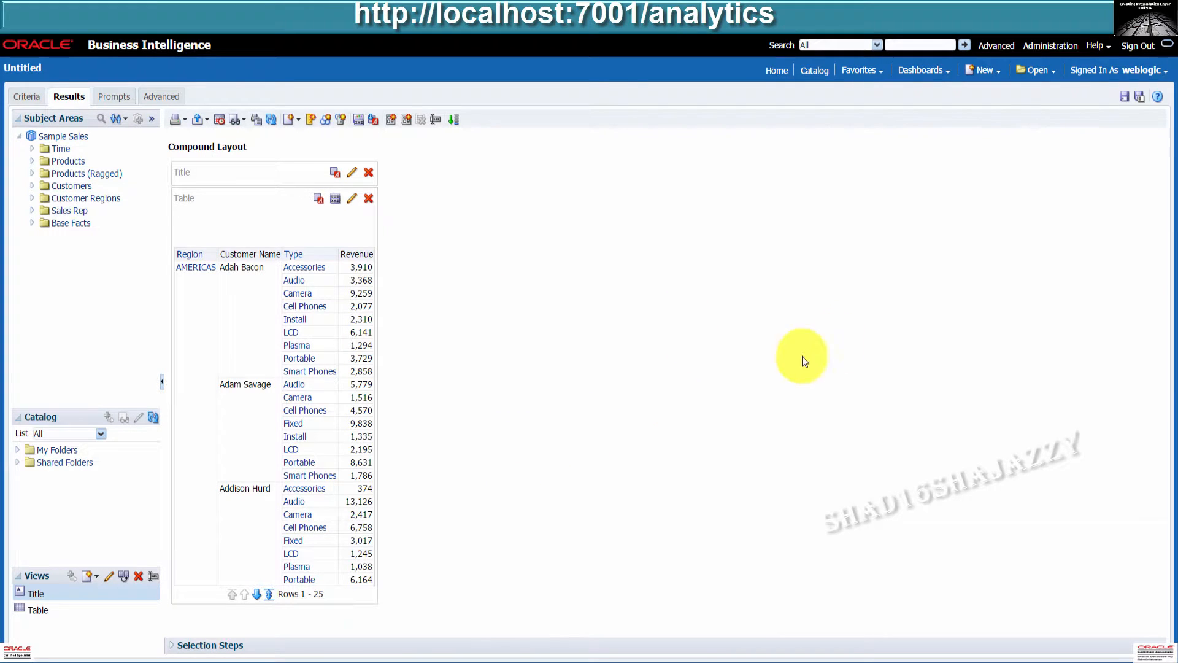
pyautogui.click(1056, 47)
# In Manage Sessions, review the cached statement's Region, Customer Name, Type and Revenue references and view its log.
pyautogui.click(586, 154)
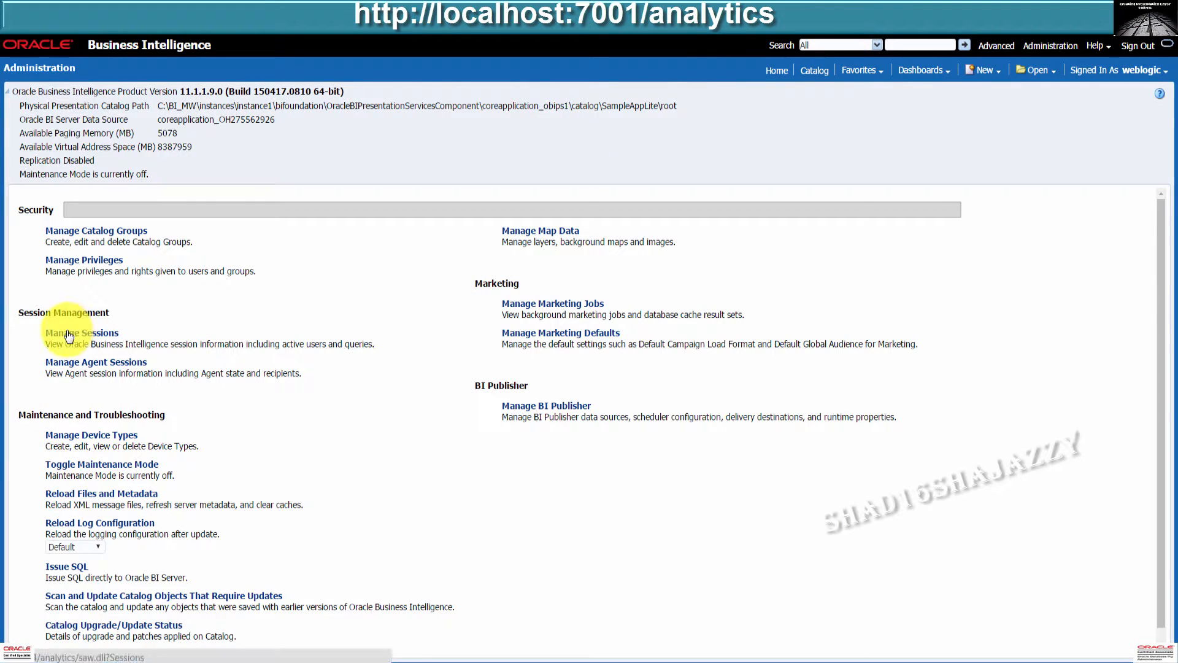
pyautogui.click(69, 334)
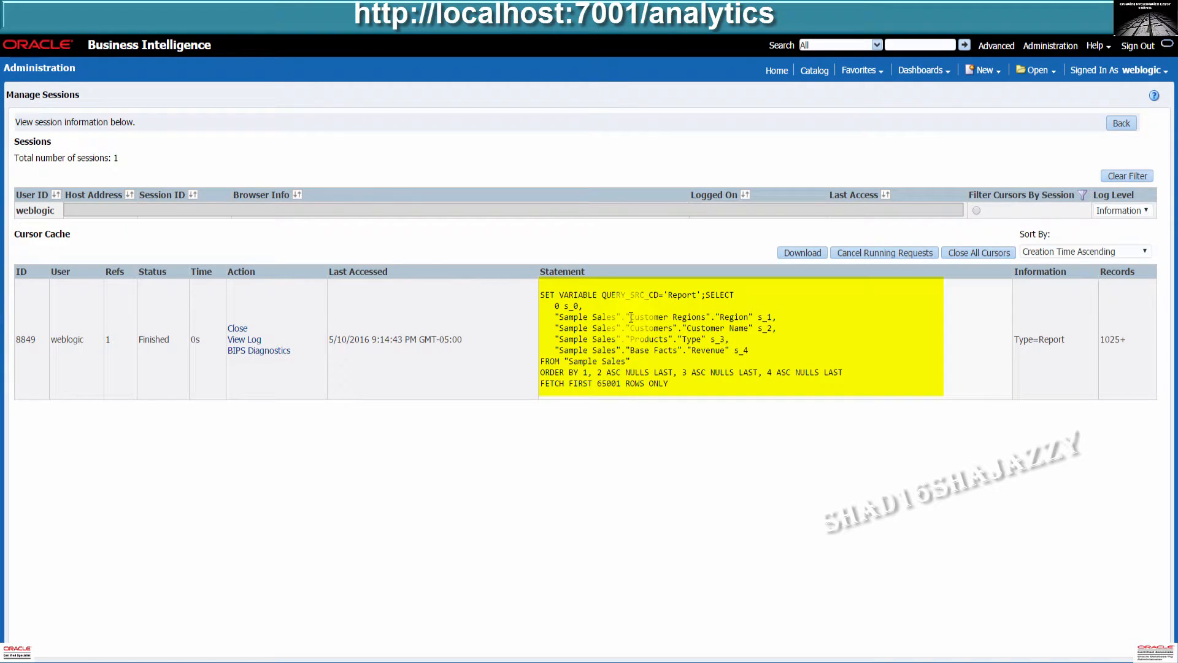
pyautogui.moveTo(626, 316); pyautogui.dragTo(752, 316)
pyautogui.moveTo(626, 328); pyautogui.dragTo(753, 332)
pyautogui.moveTo(626, 340); pyautogui.dragTo(709, 343)
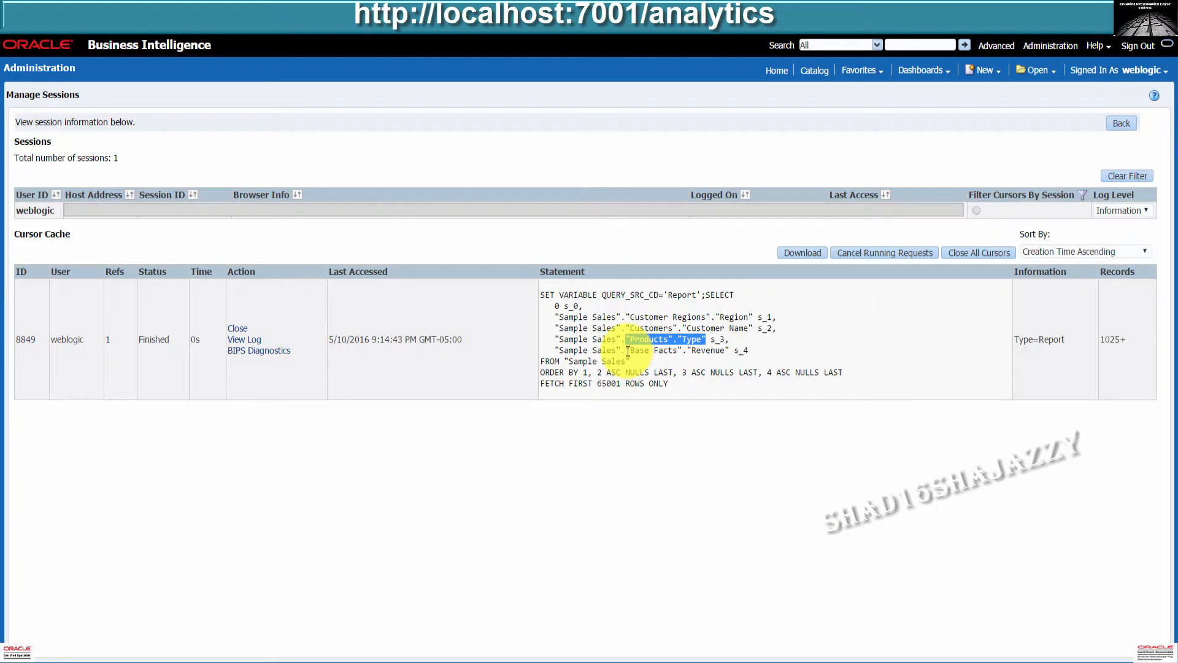
pyautogui.moveTo(627, 351); pyautogui.dragTo(732, 352)
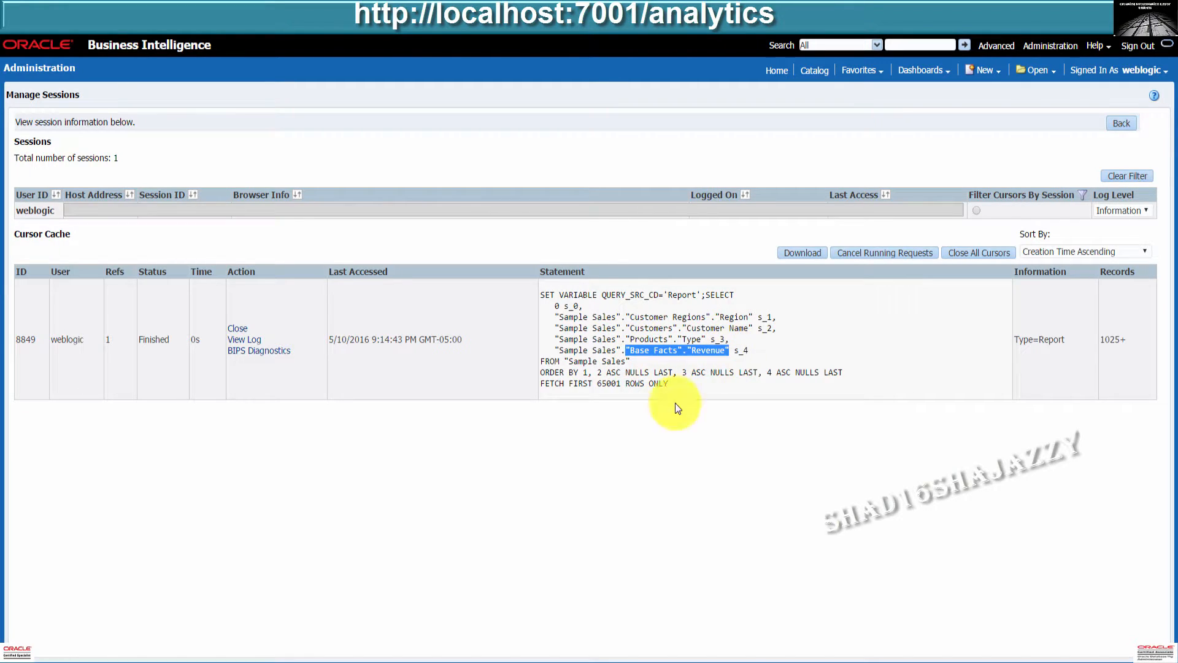
pyautogui.click(635, 453)
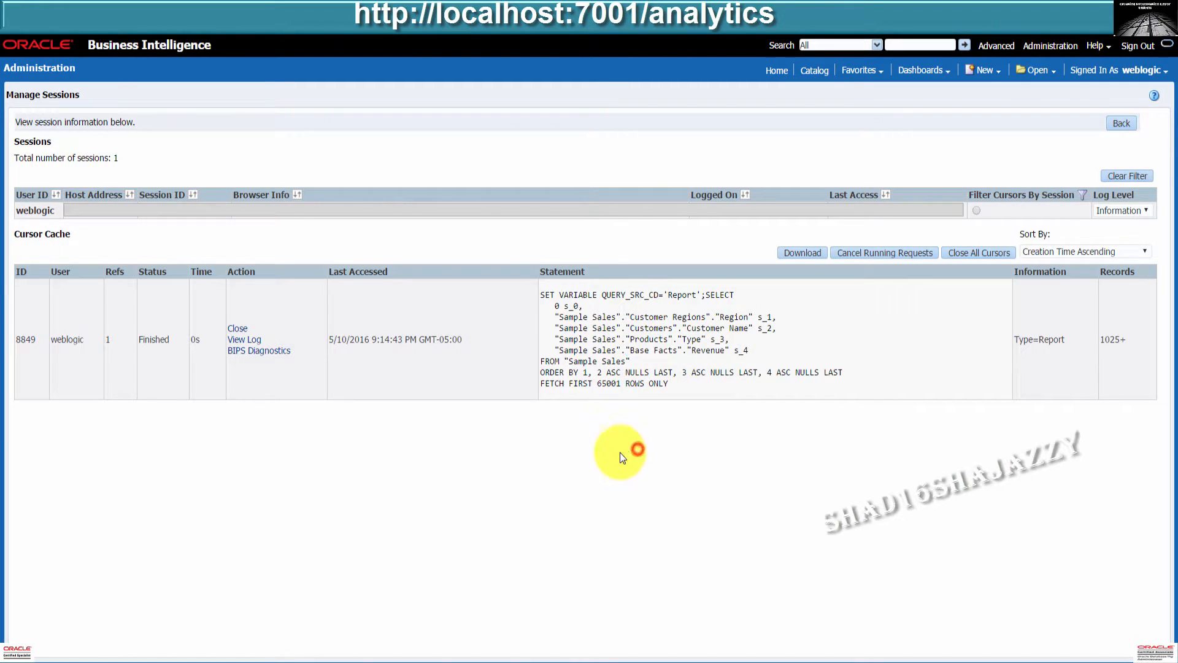
pyautogui.click(245, 340)
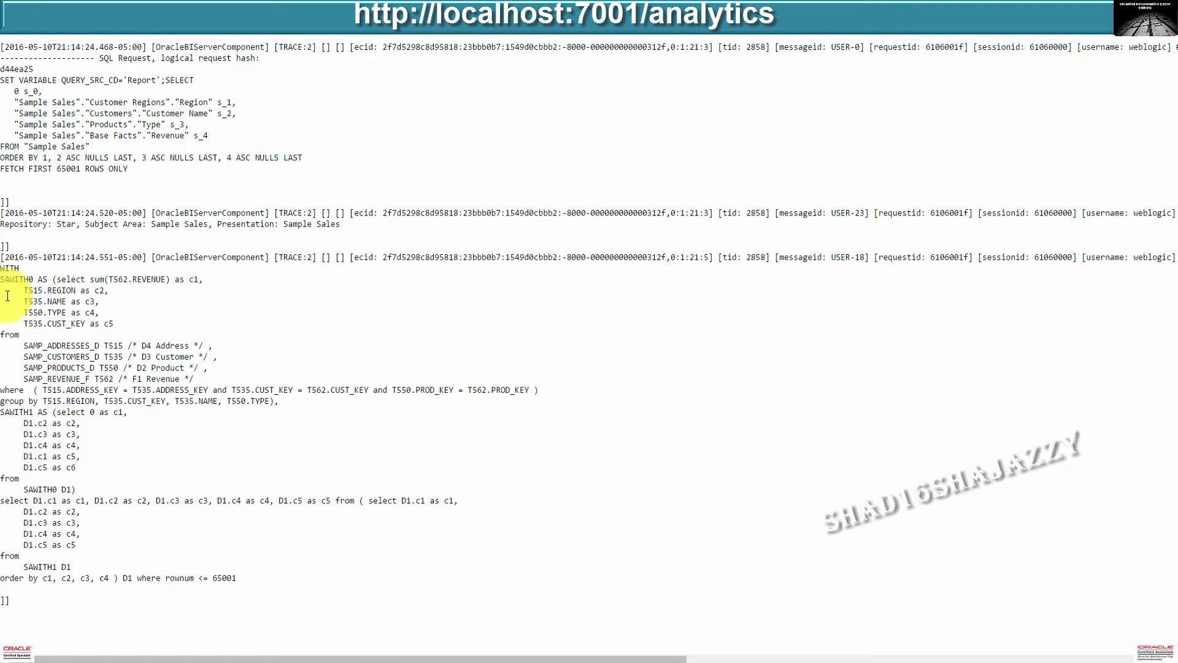
# Select and copy the generated WITH physical SQL query from the log.
pyautogui.moveTo(2, 268); pyautogui.dragTo(67, 495)
pyautogui.hotkey('ctrl', 'c')
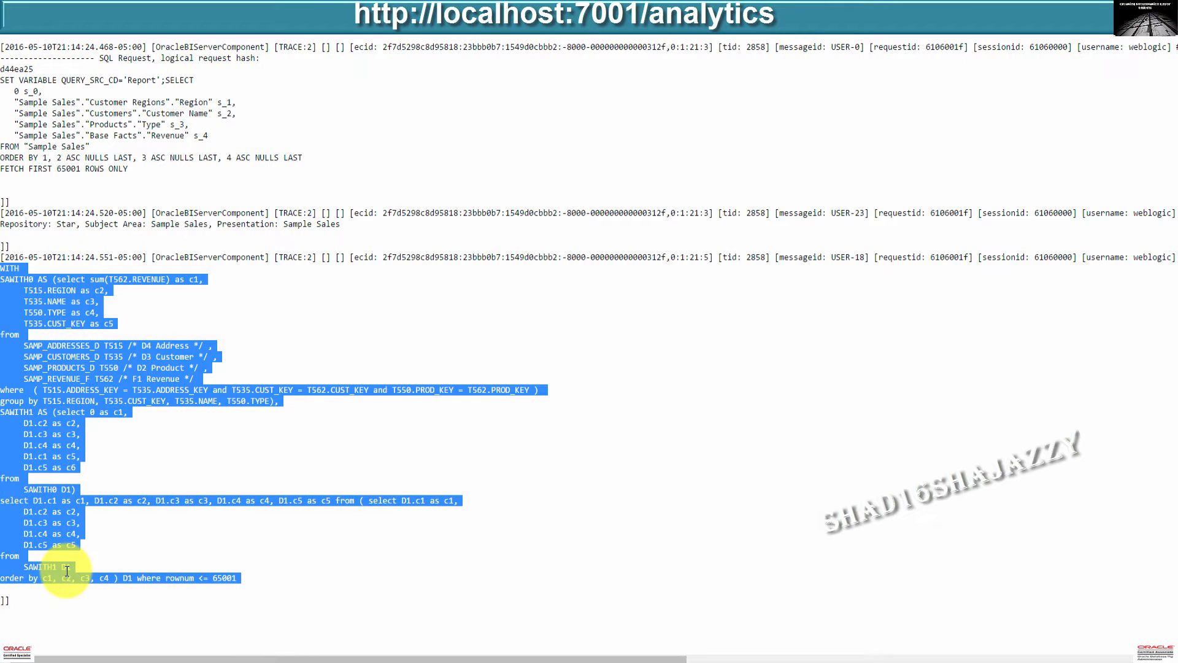
pyautogui.rightClick(60, 377)
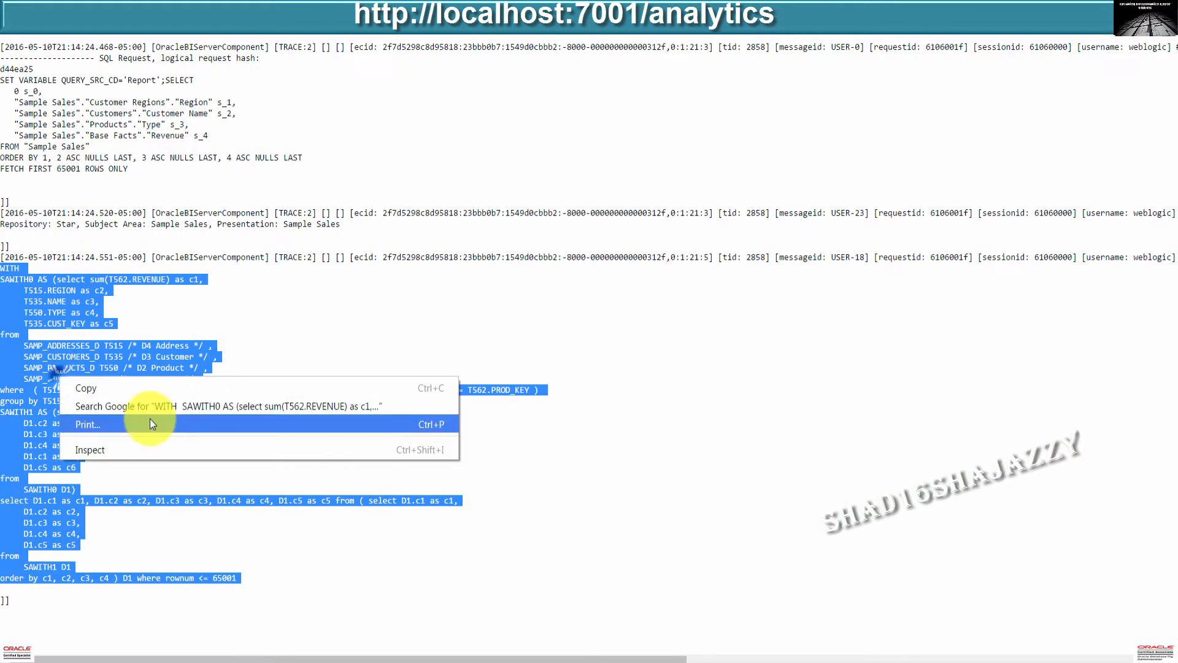
pyautogui.click(134, 391)
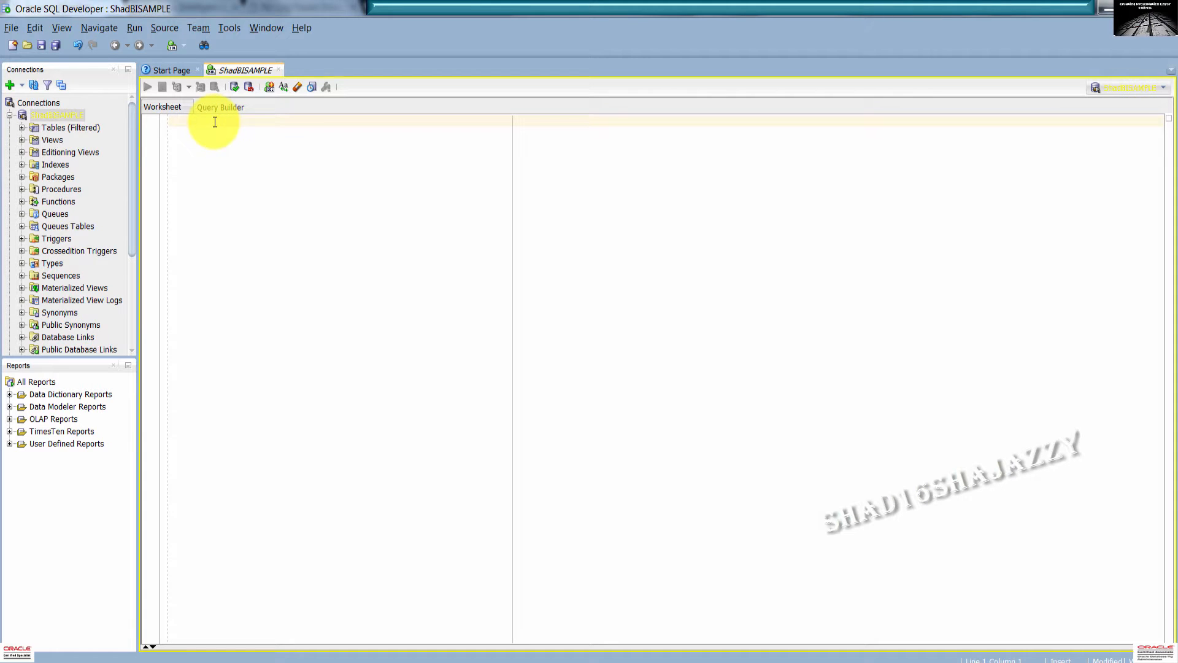
# Paste the copied physical SQL into the ShadBISAMPLE worksheet and run it.
pyautogui.rightClick(237, 150)
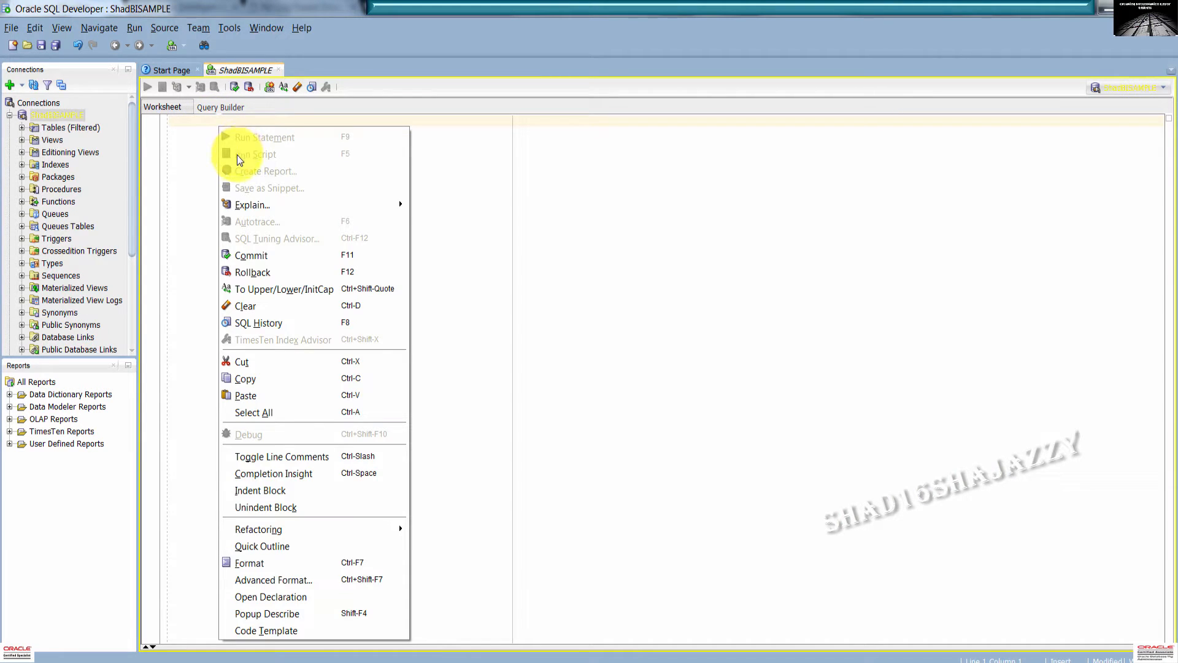
pyautogui.click(244, 396)
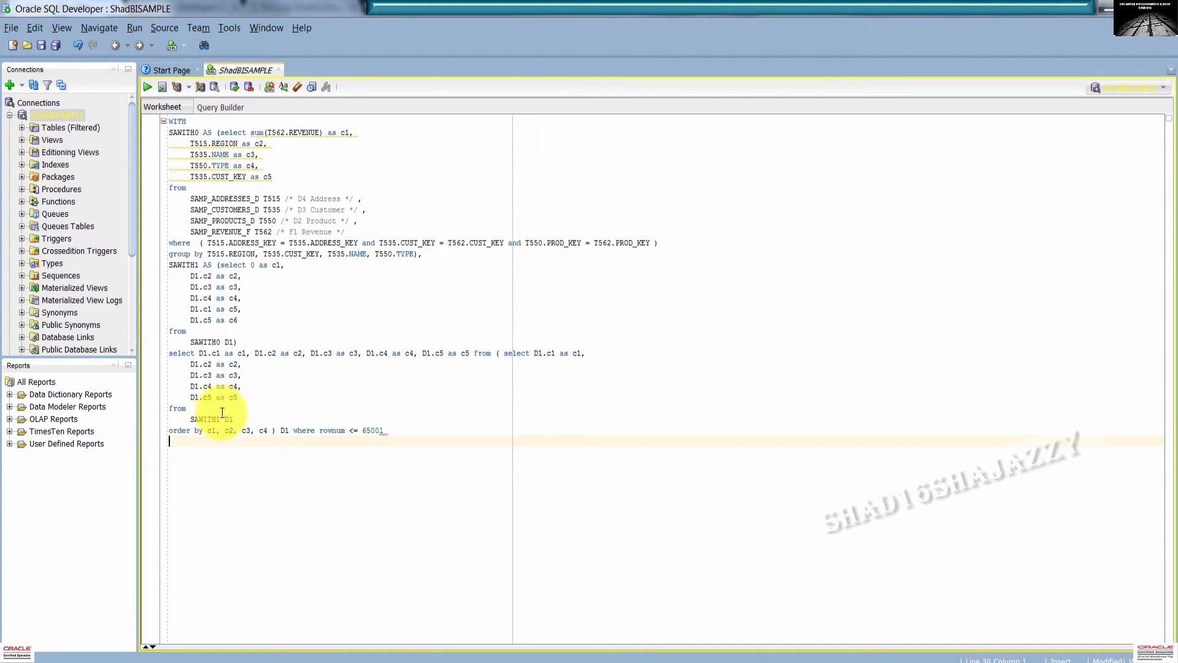
pyautogui.click(147, 87)
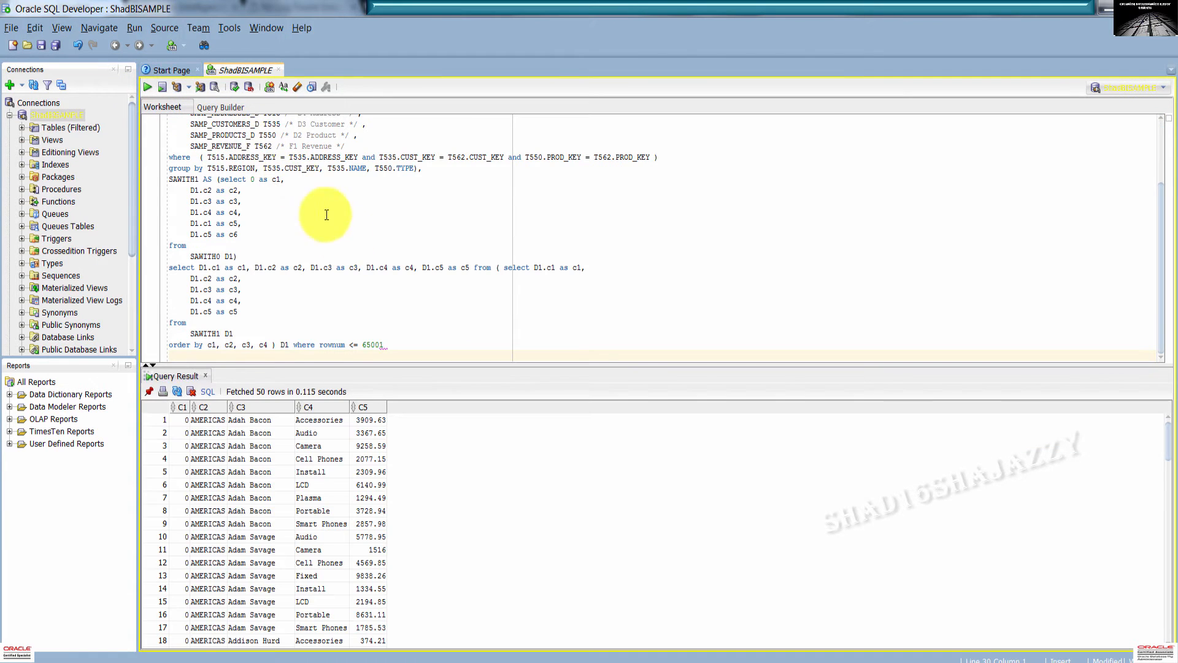